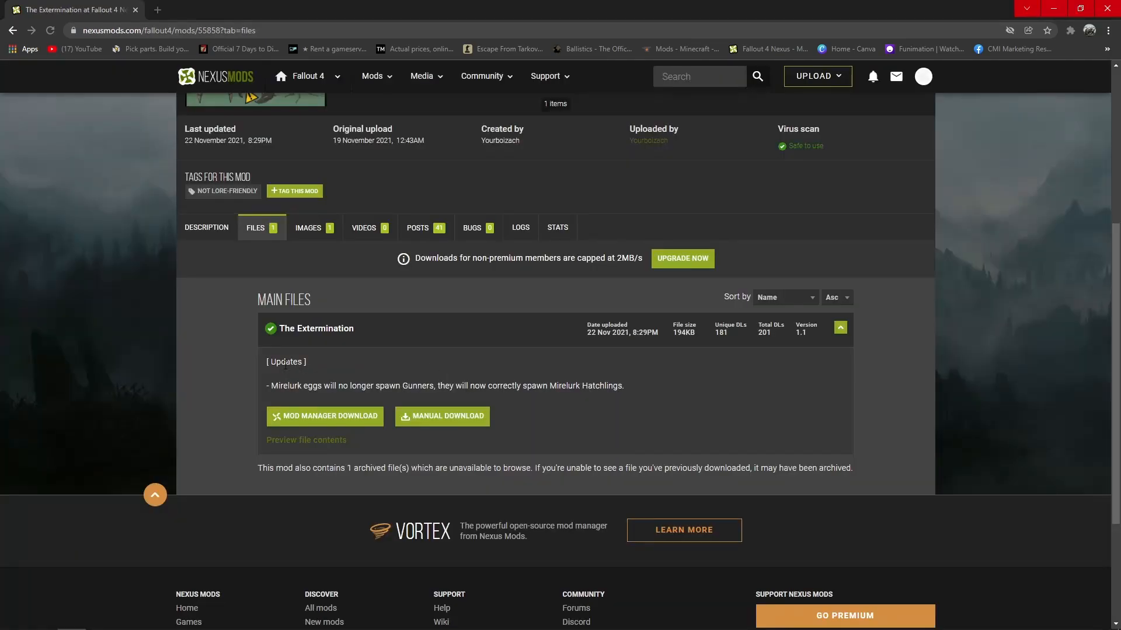
# Read the update note about Mirelurk eggs for The Extermination's main file.
pyautogui.moveTo(271, 386); pyautogui.dragTo(567, 387)
pyautogui.click(848, 365)
pyautogui.scroll(1, 490, 258)
pyautogui.scroll(3, 491, 259)
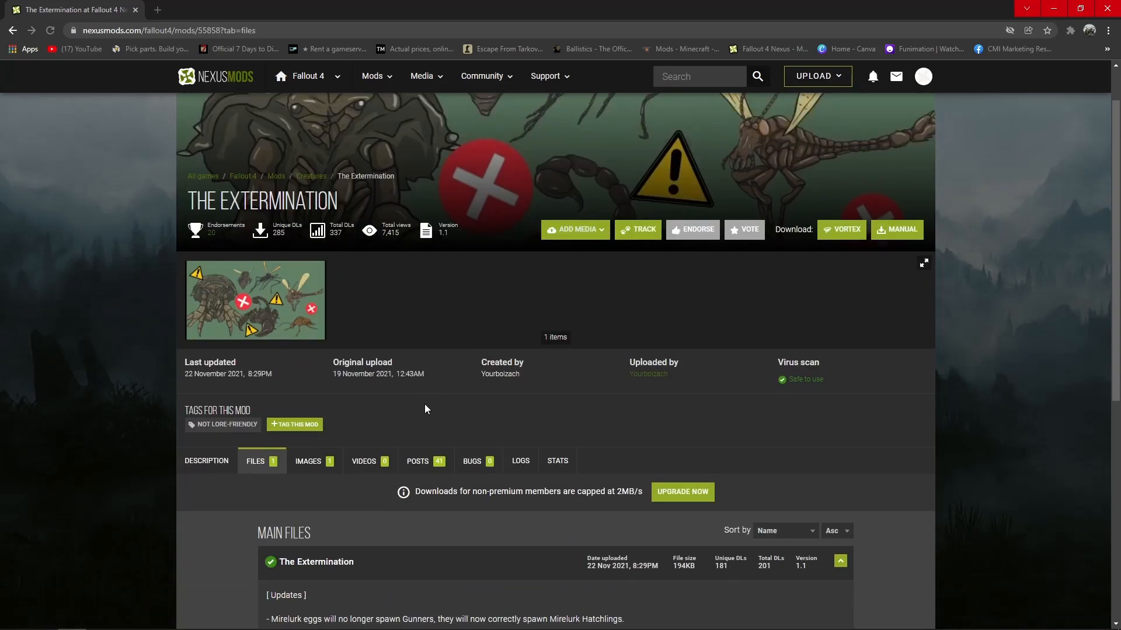
# Read the mod's posts, focusing on the report about NPCs fighting with their fists and the requests for customized versions.
pyautogui.click(429, 460)
pyautogui.scroll(-10, 211, 380)
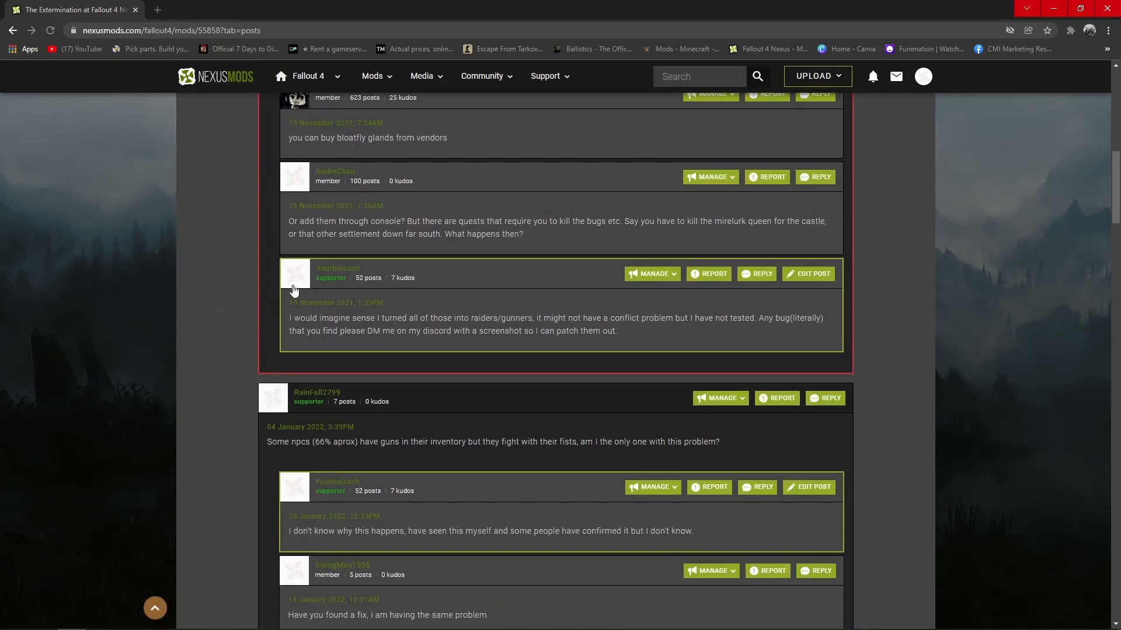
pyautogui.scroll(-7, 215, 294)
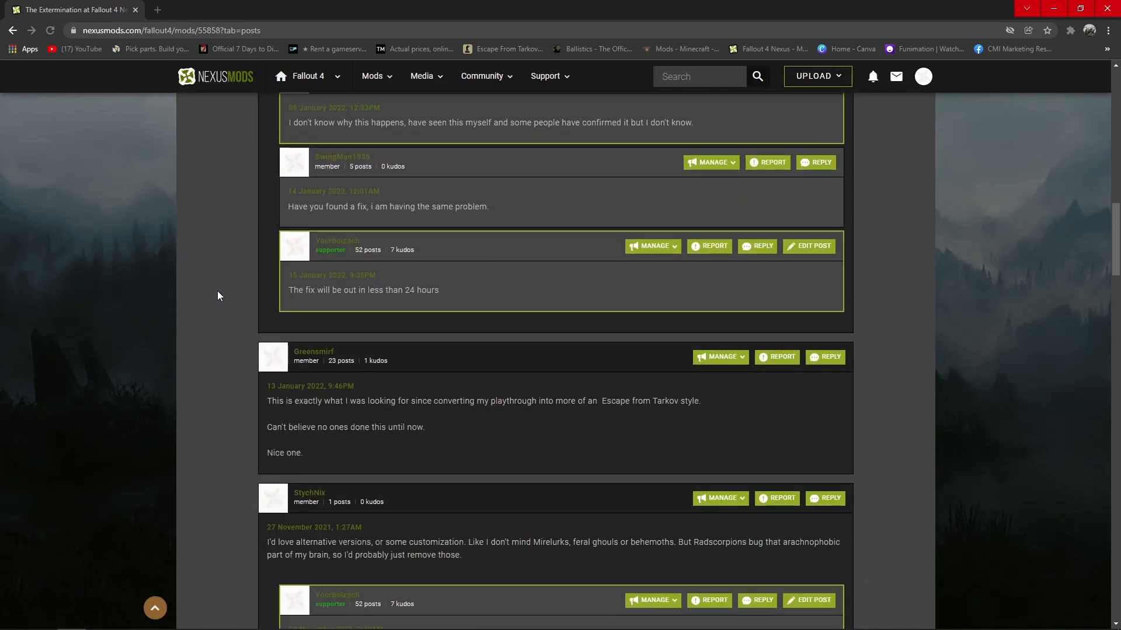
pyautogui.scroll(3, 219, 289)
pyautogui.moveTo(294, 382); pyautogui.dragTo(317, 380)
pyautogui.tripleClick(317, 381)
pyautogui.scroll(4, 235, 383)
pyautogui.moveTo(272, 442); pyautogui.dragTo(721, 447)
pyautogui.click(224, 387)
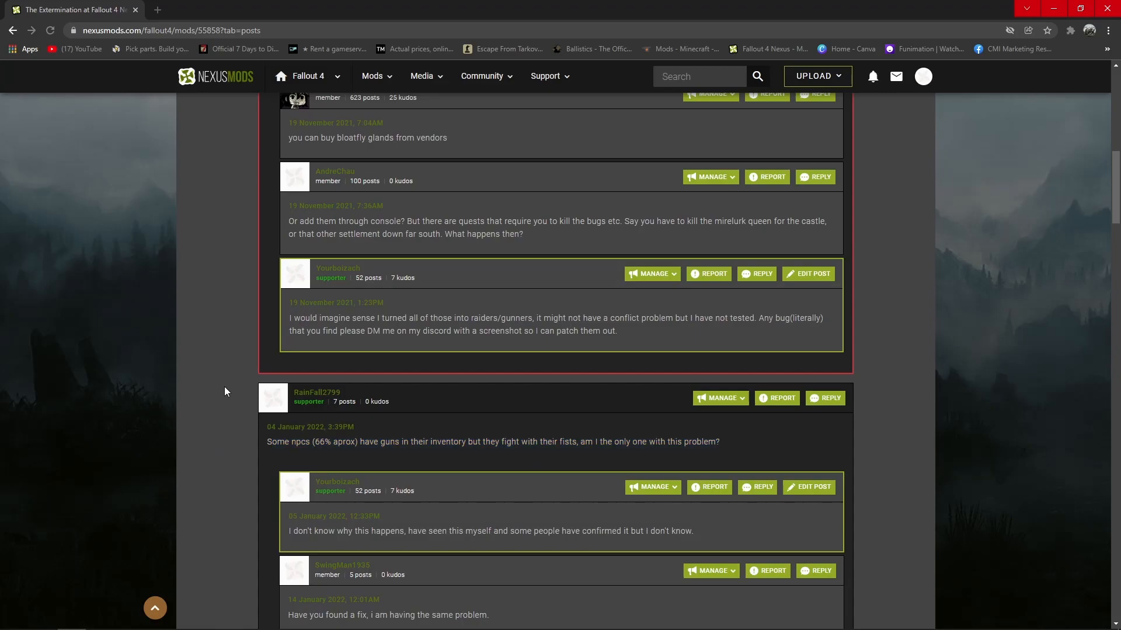
pyautogui.scroll(-10, 224, 386)
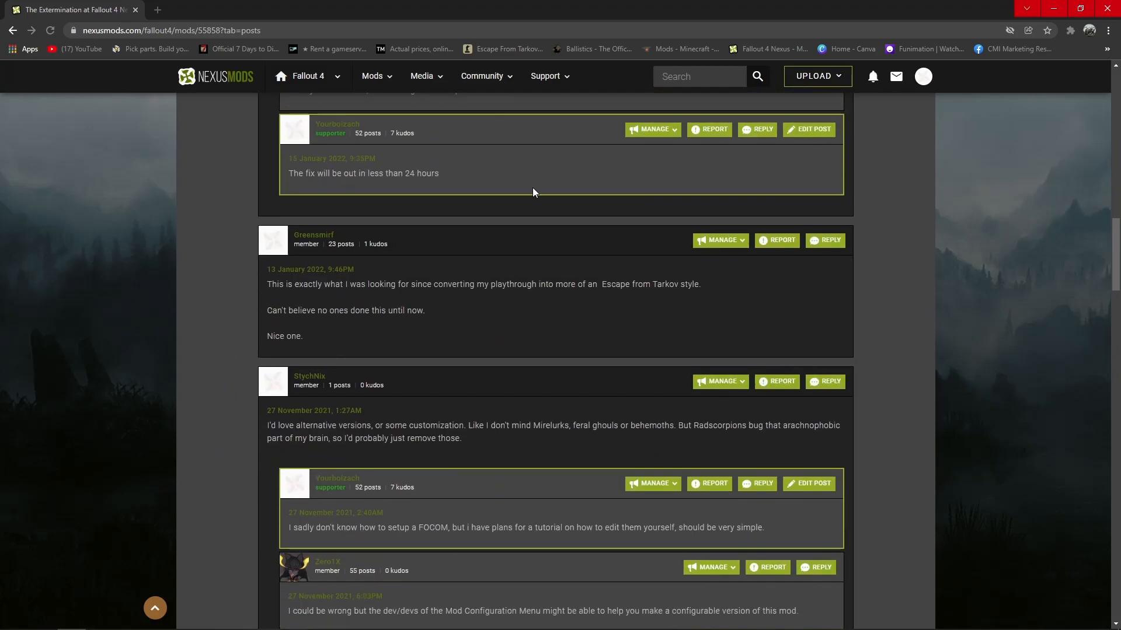
# Switch to Mod Organizer and inspect the mod folder of The Extermination v2.0.esp in File Explorer.
pyautogui.click(1054, 9)
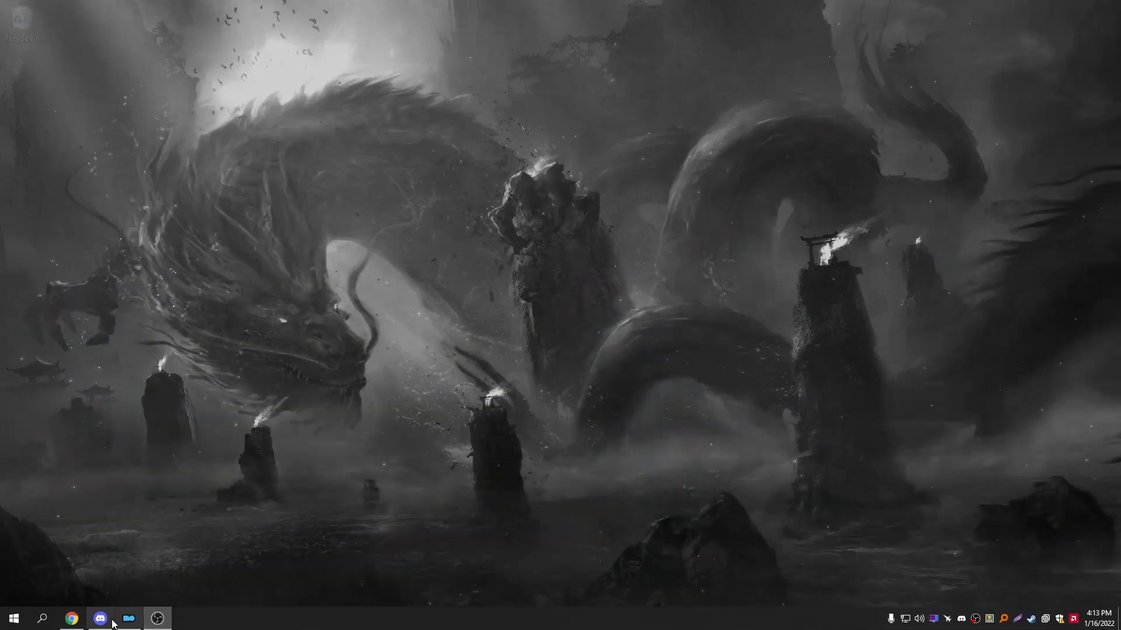
pyautogui.click(128, 619)
pyautogui.scroll(-20, 762, 334)
pyautogui.click(670, 594)
pyautogui.rightClick(723, 593)
pyautogui.click(759, 572)
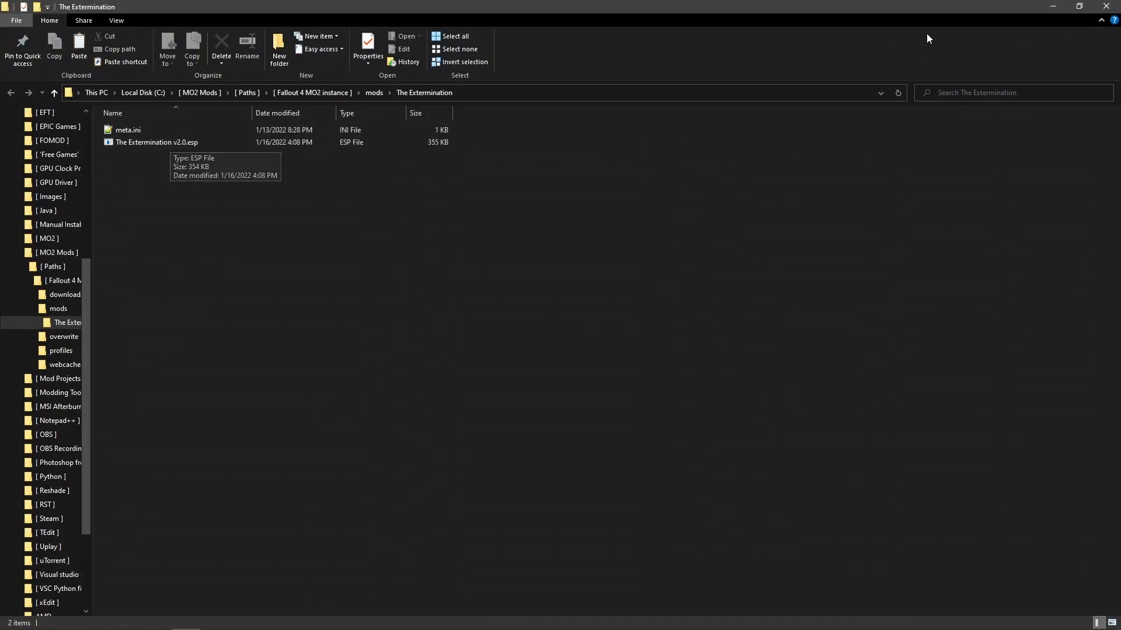
pyautogui.click(1107, 7)
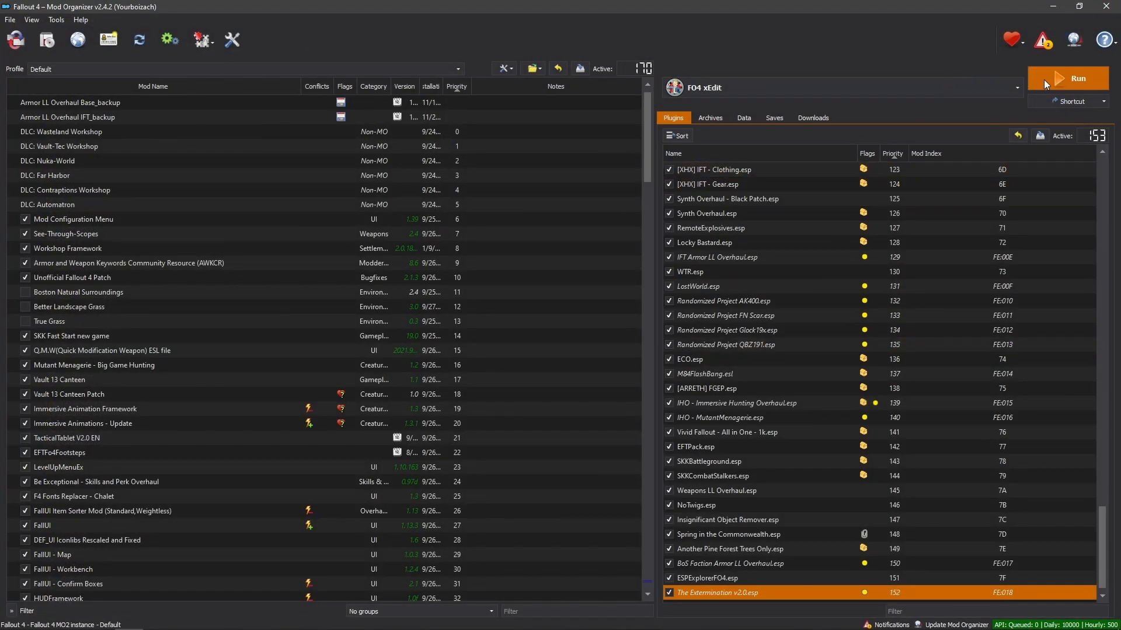
# Run FO4 xEdit and load only The Extermination v2.0.esp from the plugin list.
pyautogui.click(1060, 78)
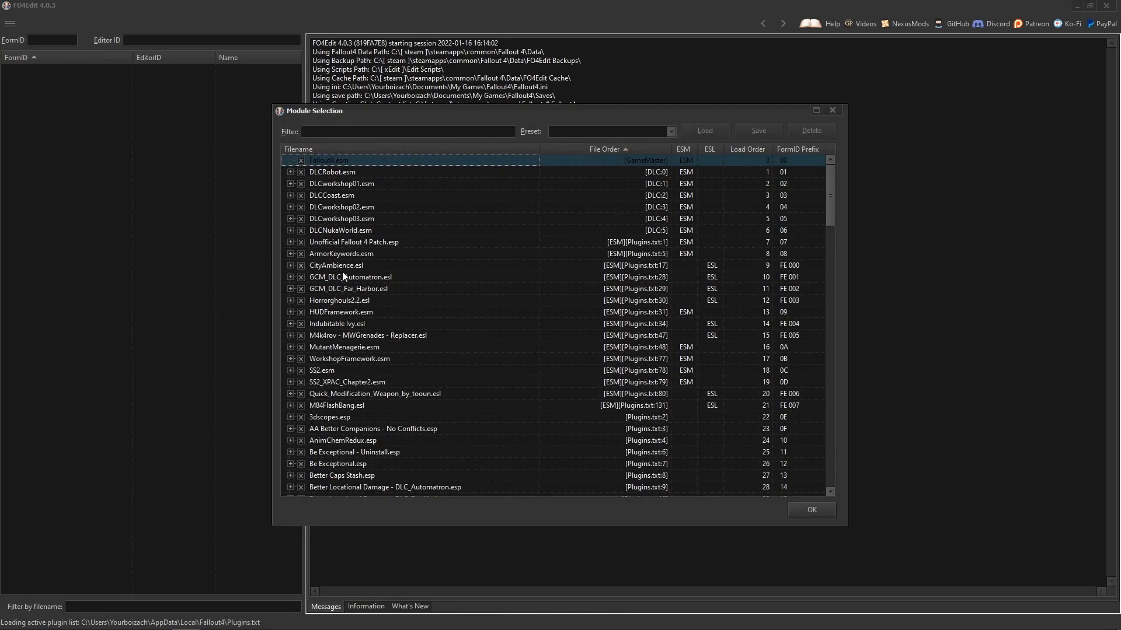
pyautogui.rightClick(350, 253)
pyautogui.click(376, 271)
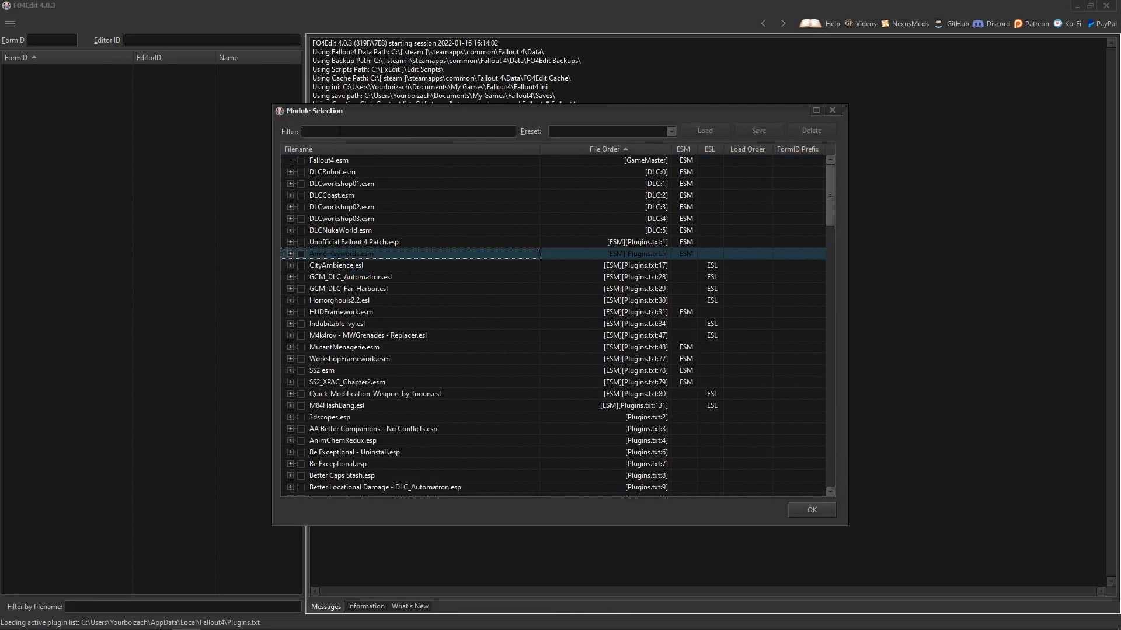
pyautogui.write('the')
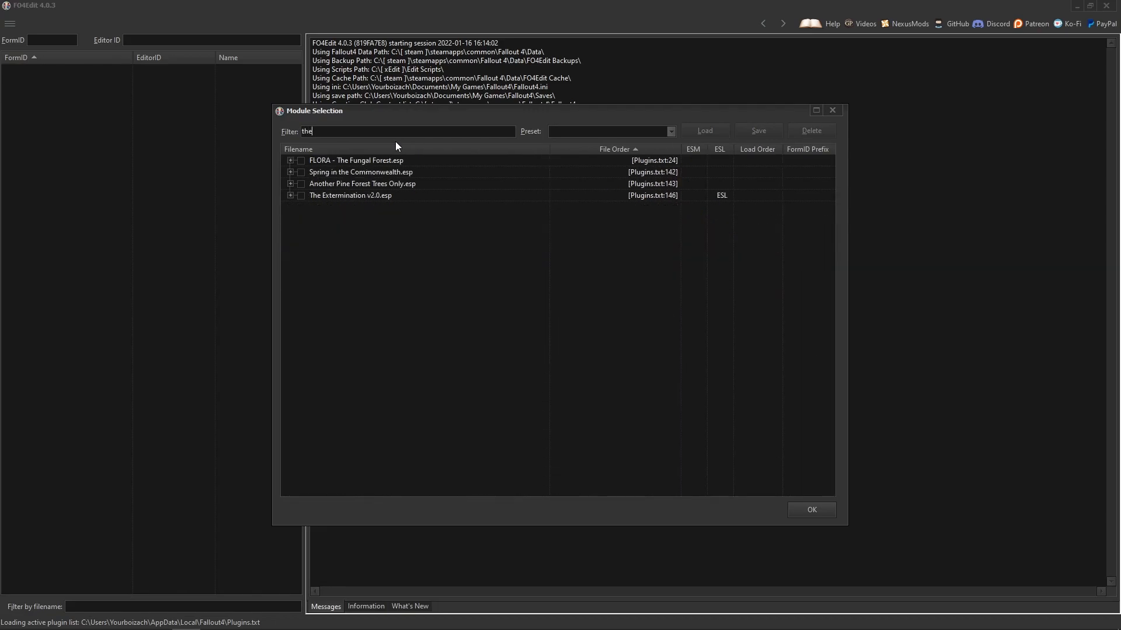
pyautogui.click(303, 196)
pyautogui.press('Return')
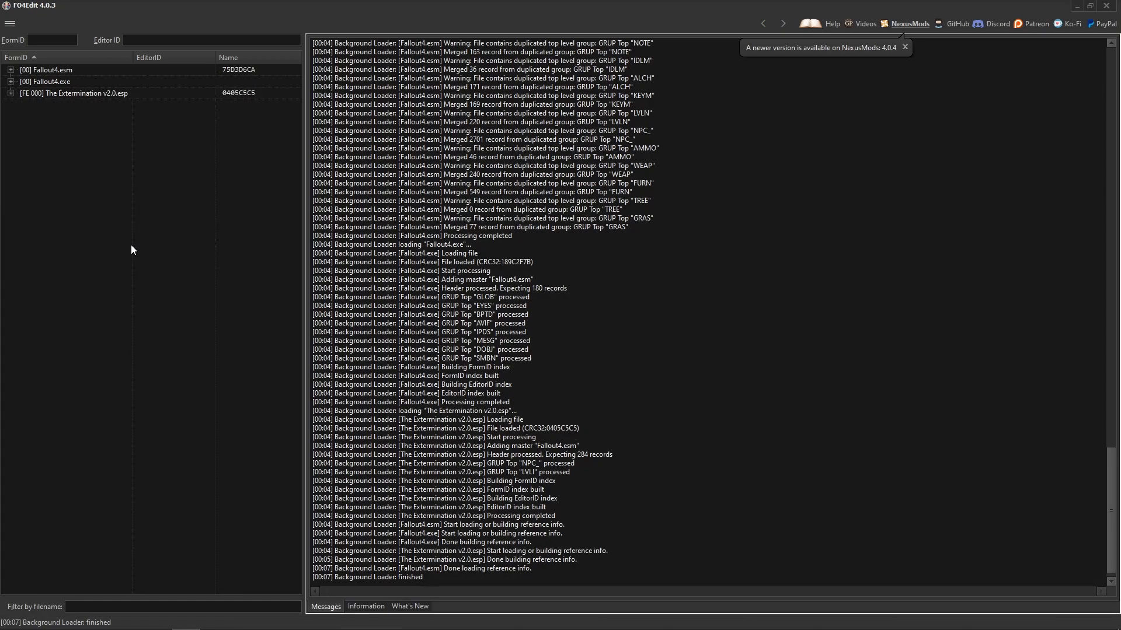
# Expand the plugin's Non-Player Character (Actor) group and examine overridden super mutant and mirelurk template records.
pyautogui.click(10, 94)
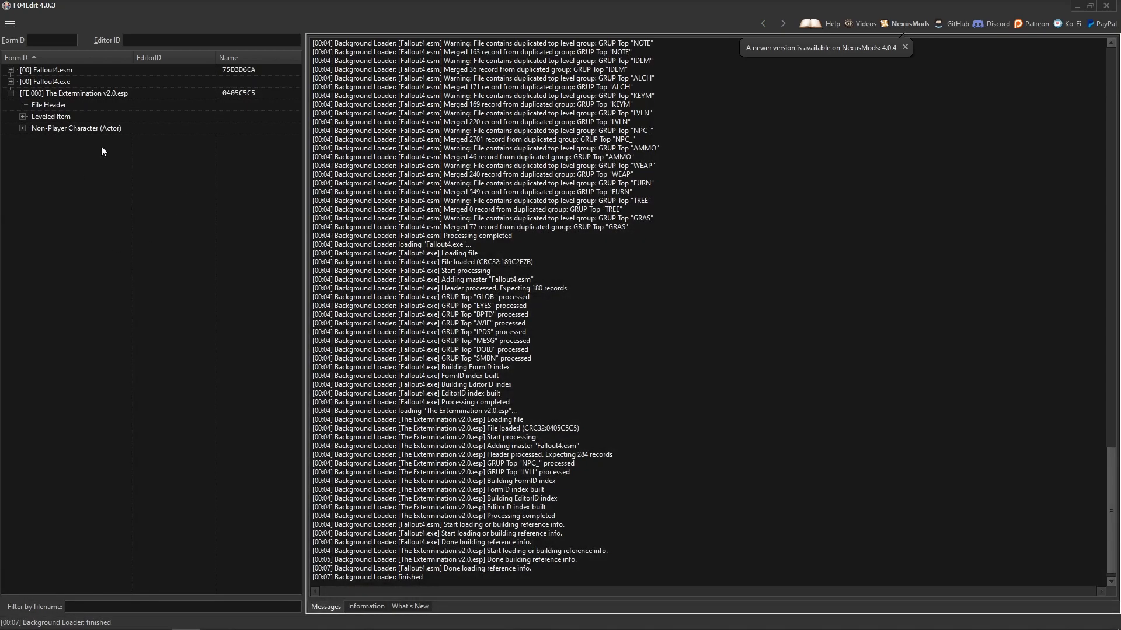
pyautogui.click(23, 128)
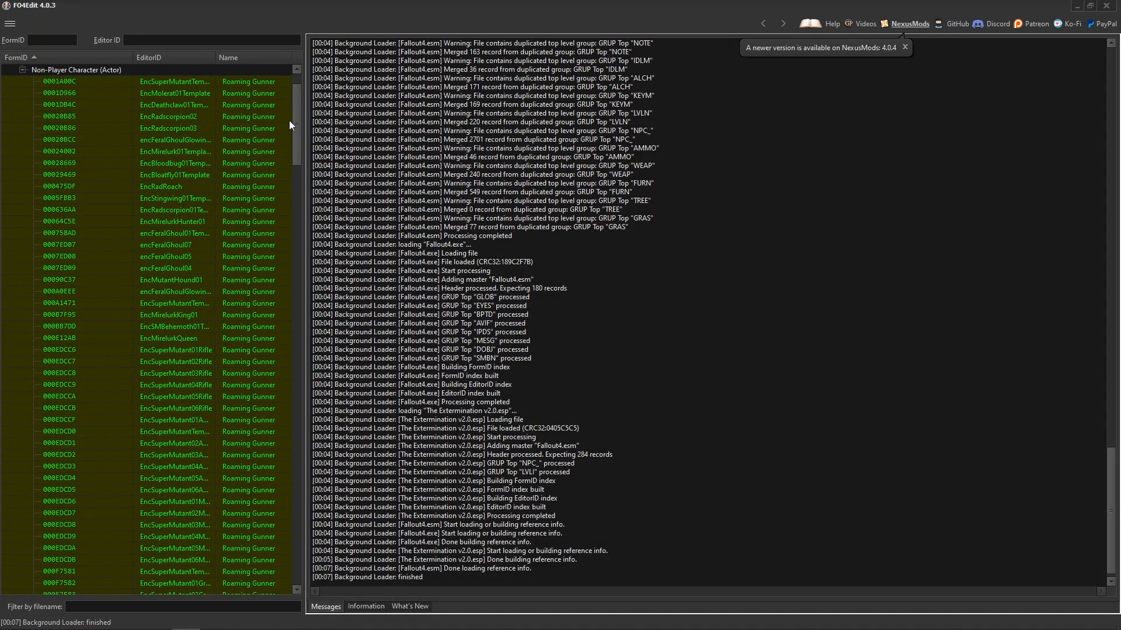
pyautogui.click(184, 83)
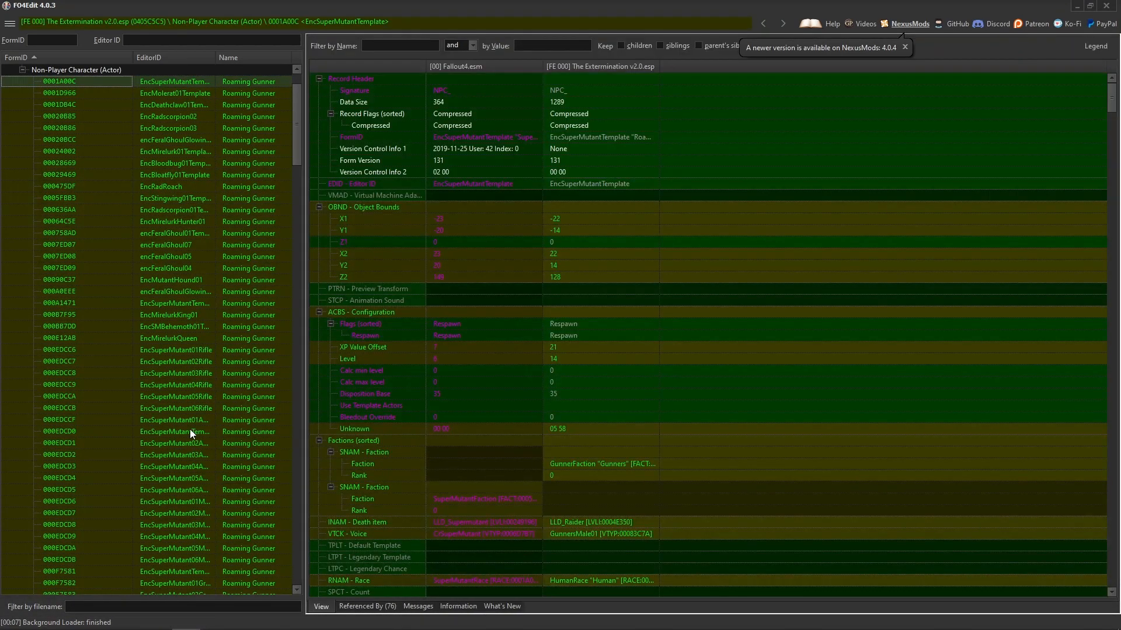
pyautogui.click(180, 514)
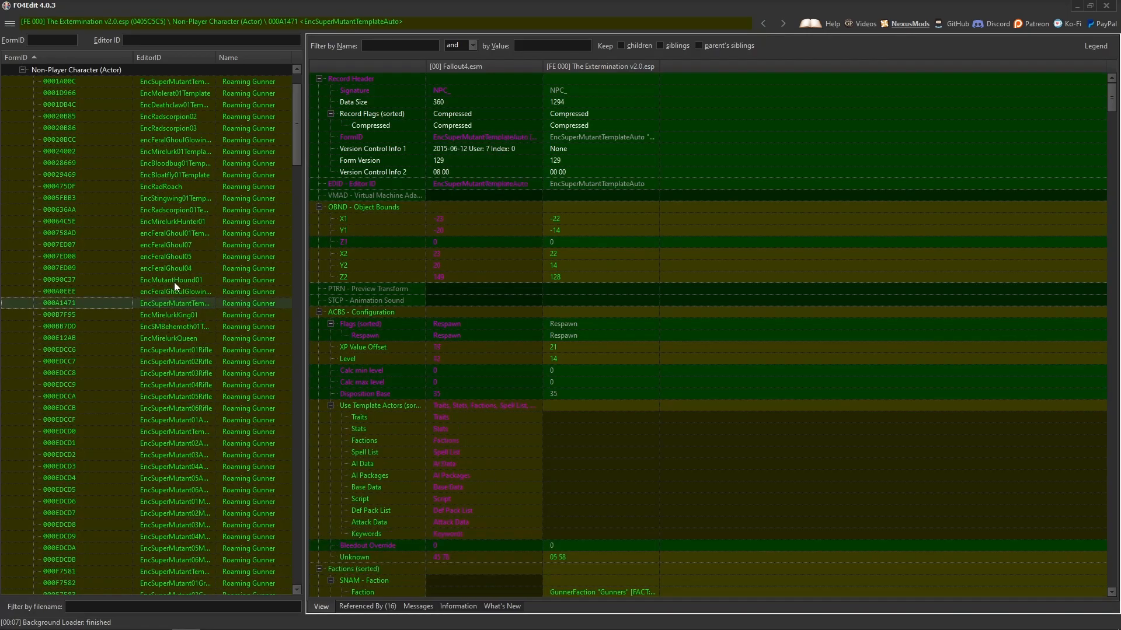
pyautogui.click(181, 151)
# Inspect the six custom faction template records at the end of the actor list, from EncChildrenOfAtom01Template to EncRRAgent01Template.
pyautogui.moveTo(296, 121); pyautogui.dragTo(295, 545)
pyautogui.click(180, 530)
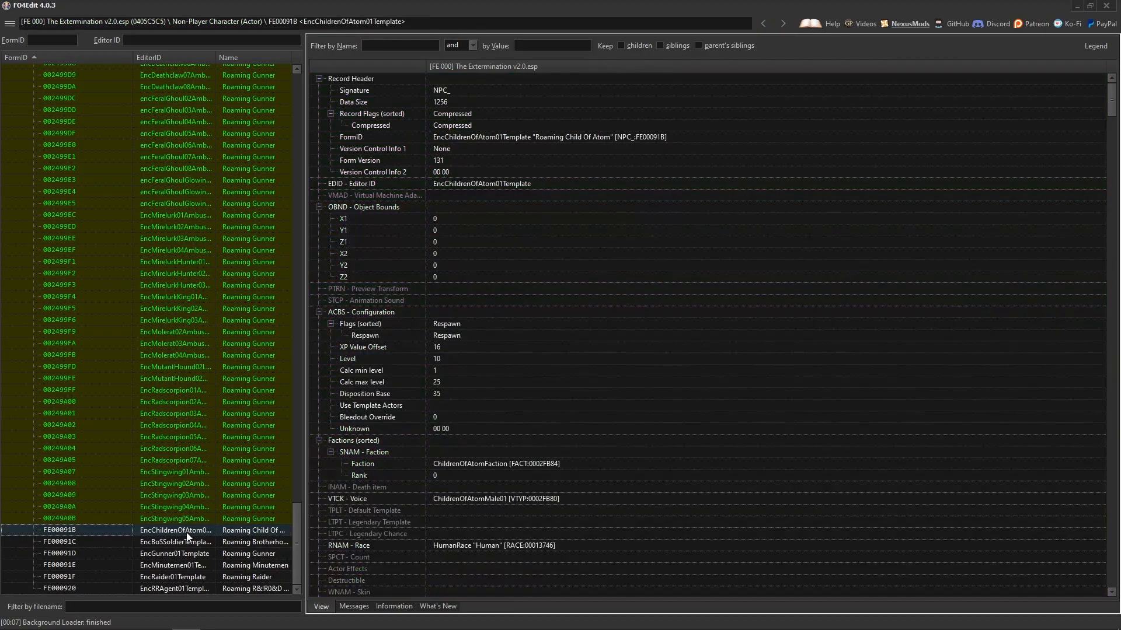
pyautogui.click(197, 543)
pyautogui.click(193, 555)
pyautogui.click(192, 566)
pyautogui.click(194, 577)
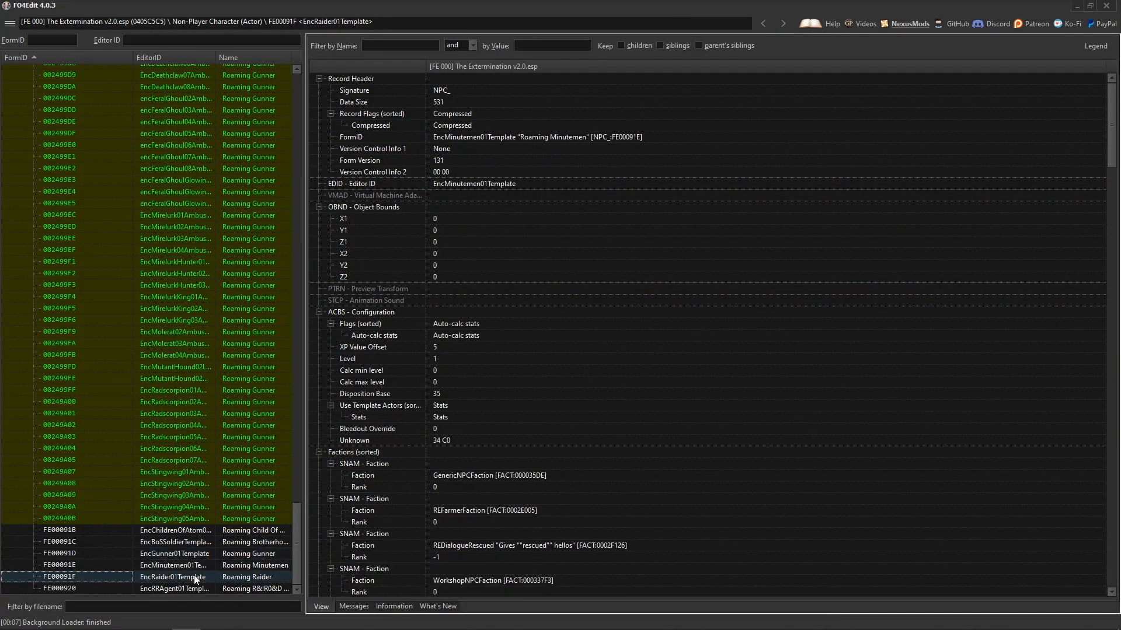
pyautogui.click(216, 588)
# Go through the display names of the six roaming faction actors, from Roaming Child Of Atom to the Roaming R&!R0&D Agent.
pyautogui.click(250, 531)
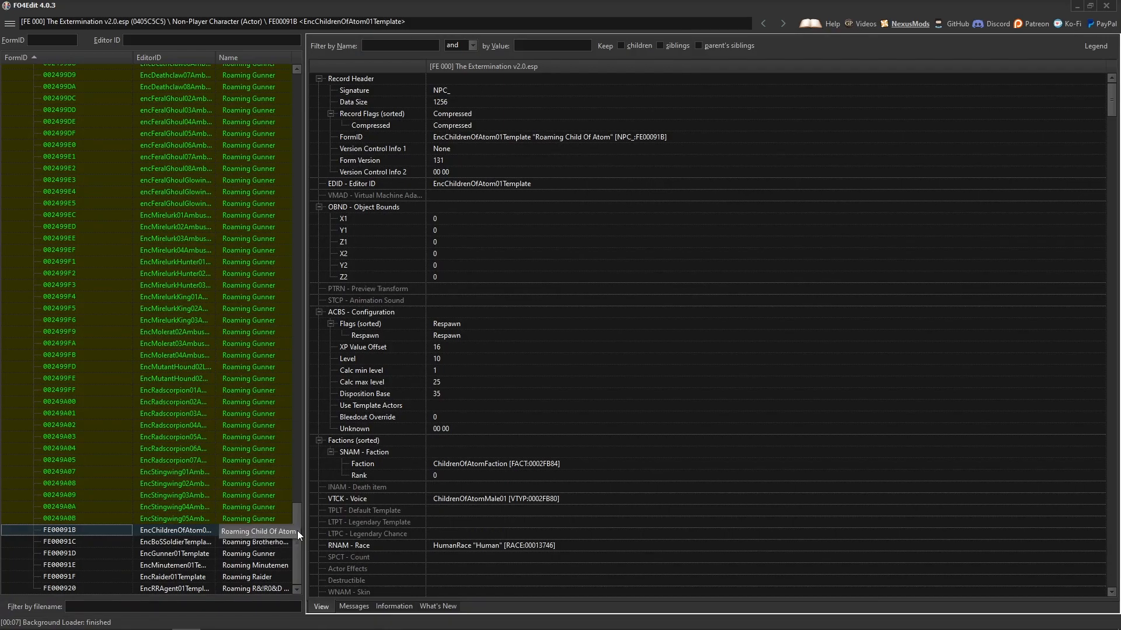
pyautogui.click(260, 543)
pyautogui.click(257, 554)
pyautogui.click(266, 565)
pyautogui.click(260, 578)
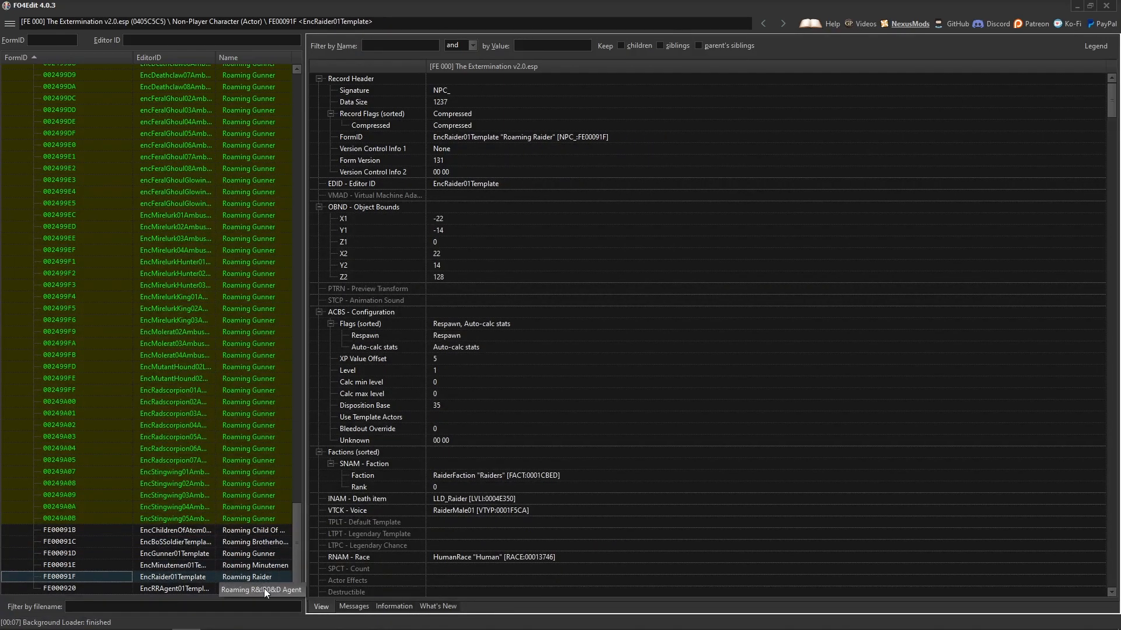
pyautogui.click(235, 589)
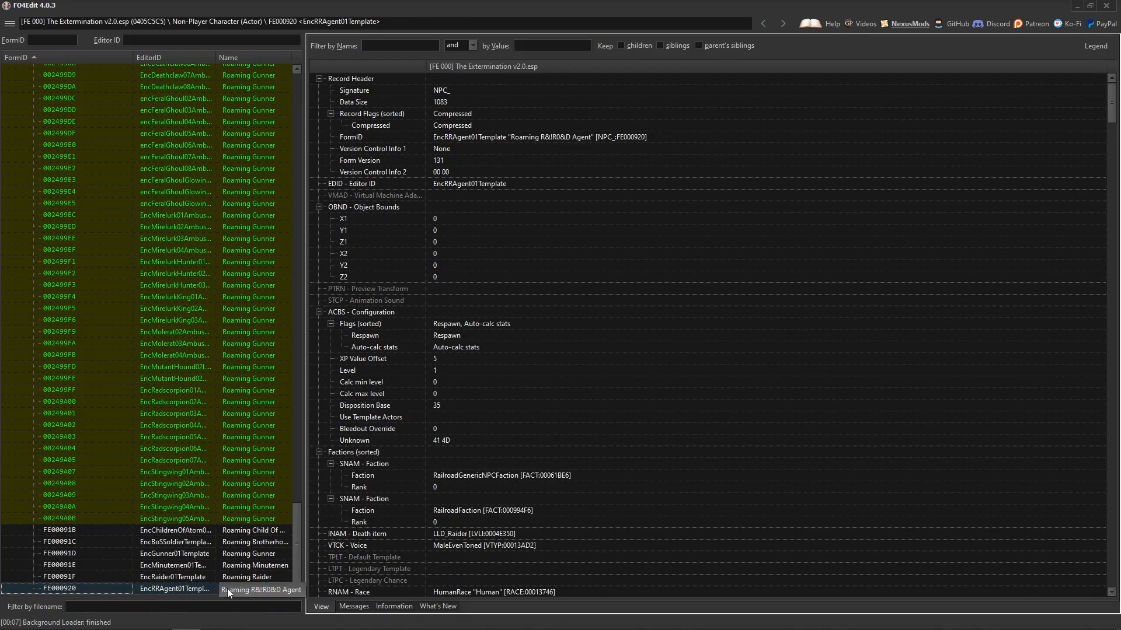
# Examine the legendary ambush overrides for a mirelurk king, a feral ghoul and a deathclaw.
pyautogui.moveTo(296, 544); pyautogui.dragTo(300, 505)
pyautogui.click(168, 471)
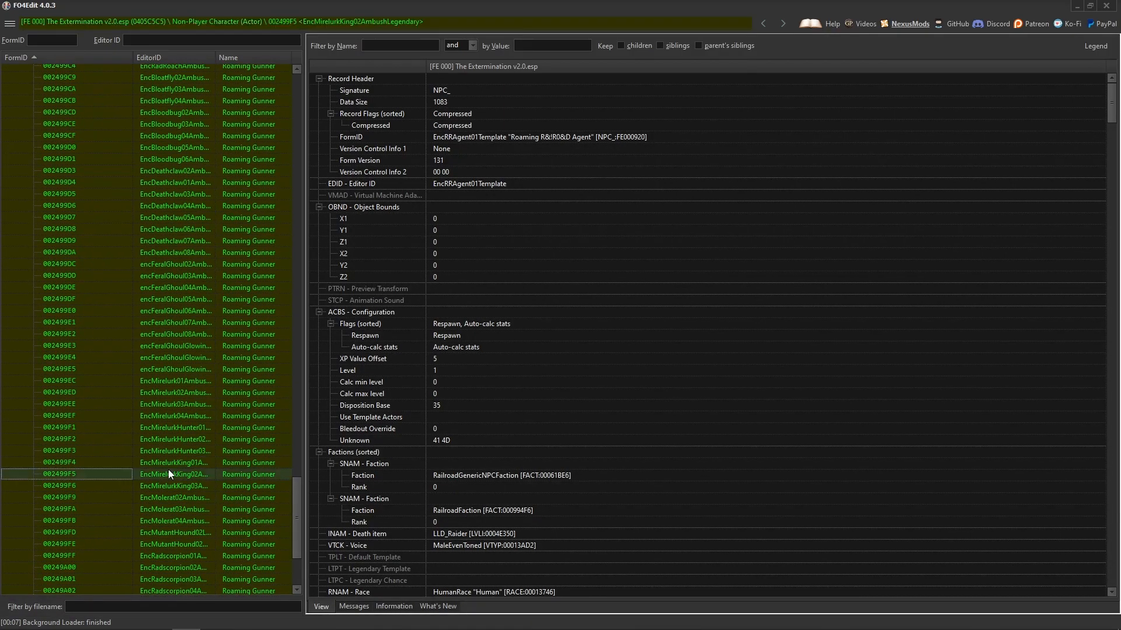
pyautogui.click(185, 323)
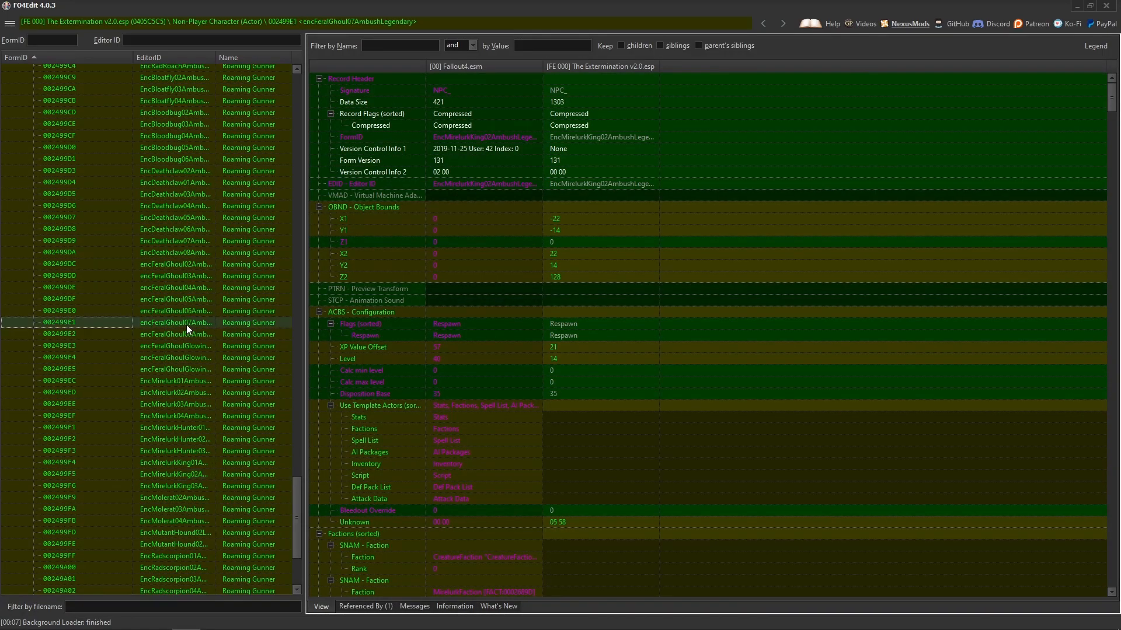
pyautogui.click(134, 182)
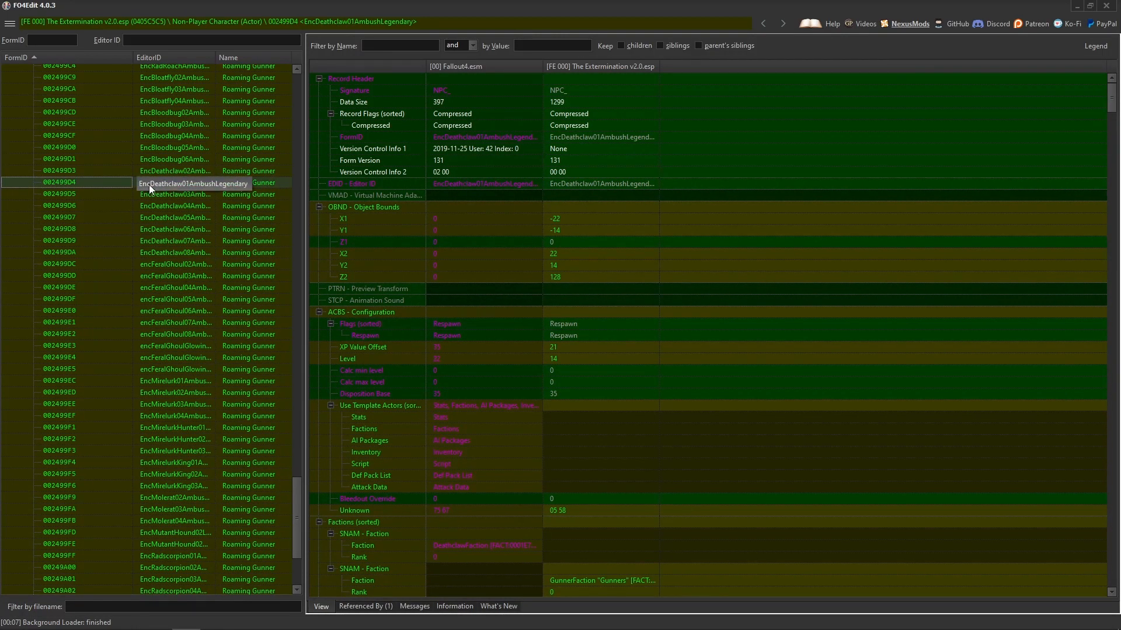
# Expand the plugin's Leveled Item group and inspect its six roaming faction lists, from Brotherhood Soldier to R&!R0&D Agent.
pyautogui.moveTo(296, 498); pyautogui.dragTo(293, 110)
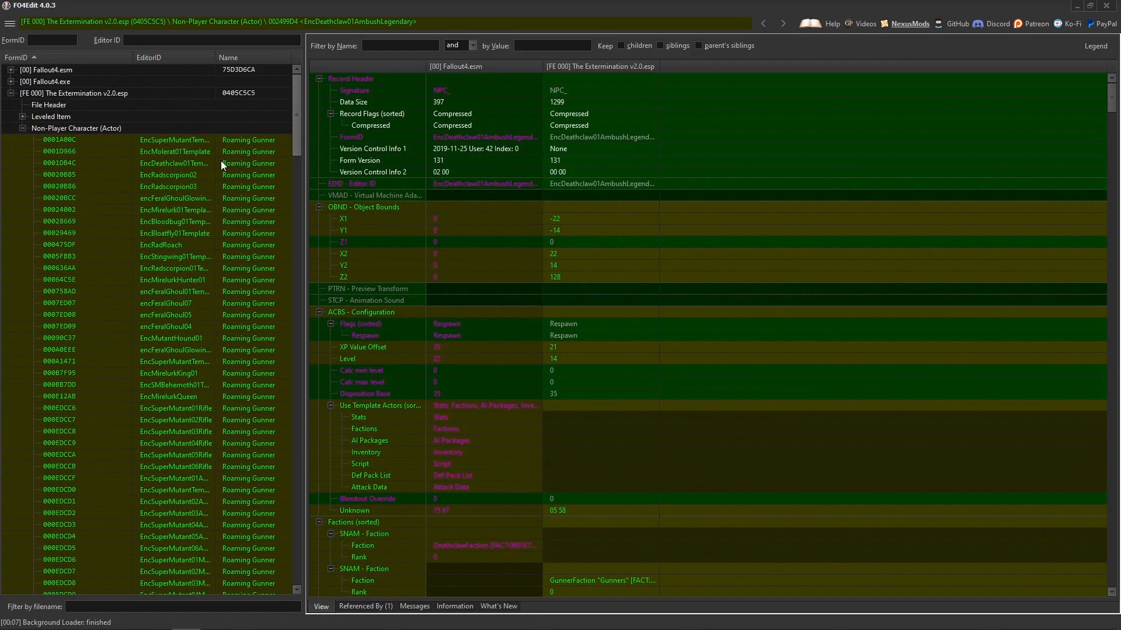
pyautogui.click(21, 117)
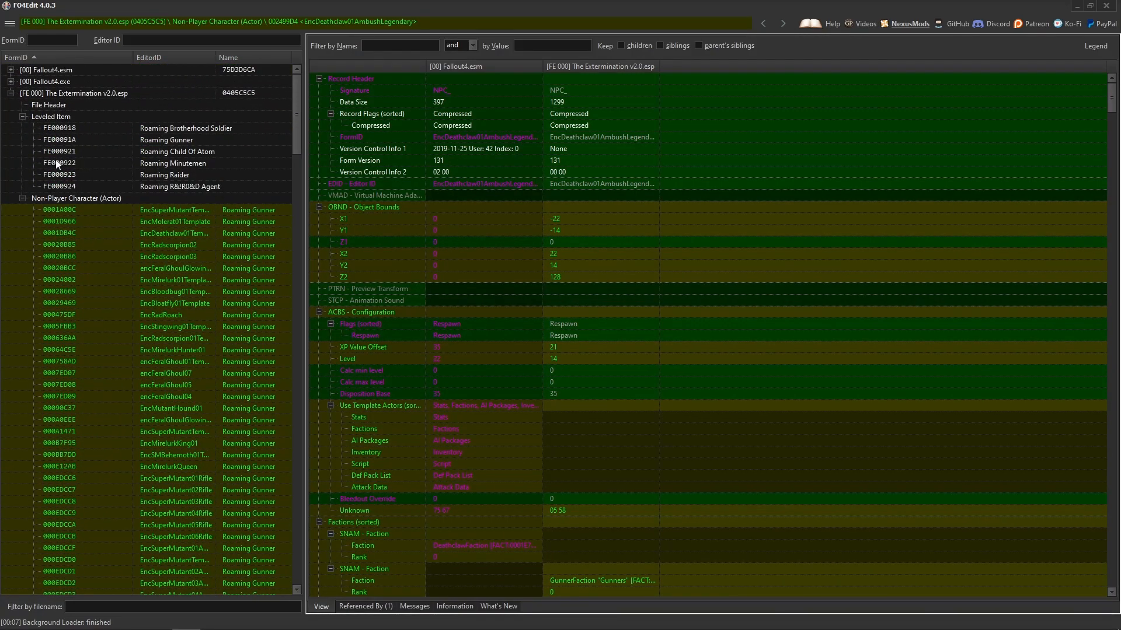
pyautogui.click(182, 129)
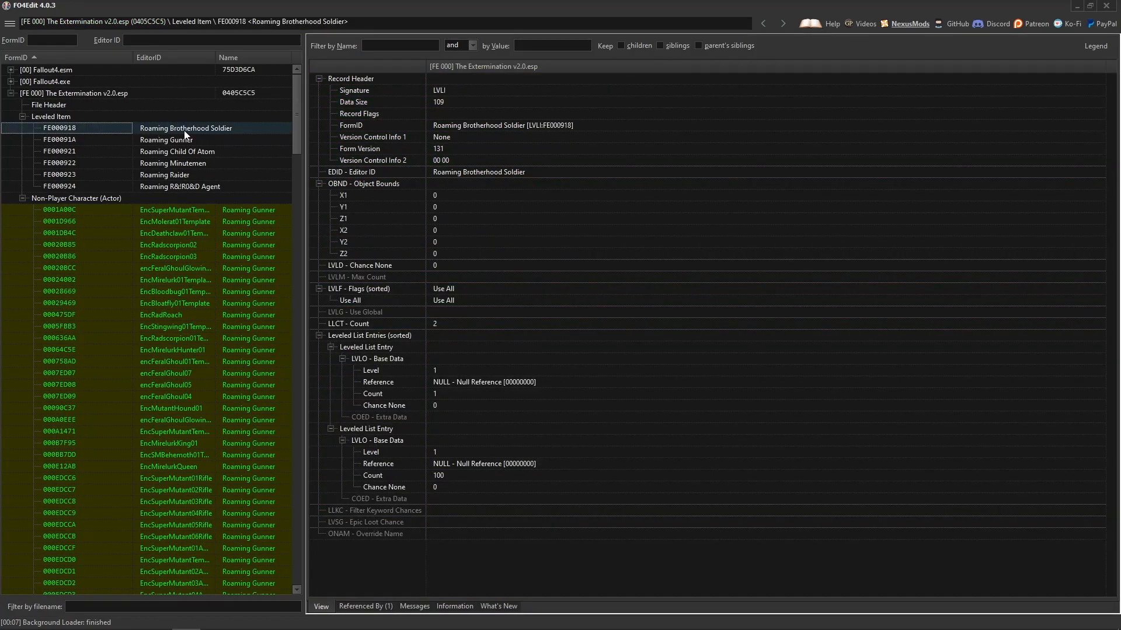
pyautogui.click(184, 142)
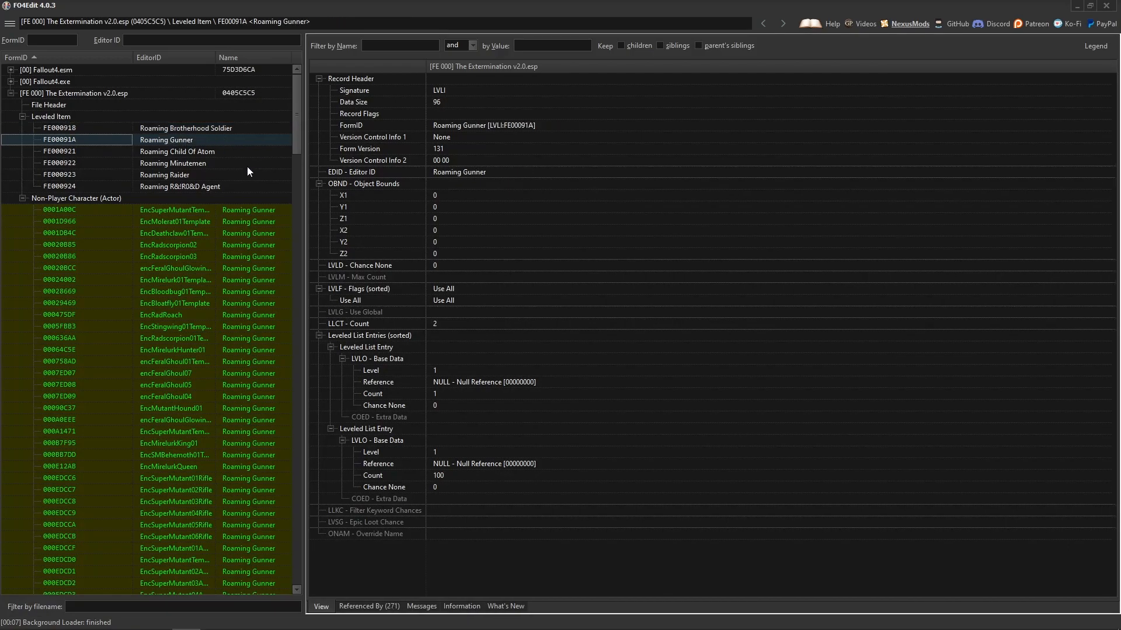
pyautogui.click(186, 154)
pyautogui.click(187, 164)
pyautogui.click(186, 175)
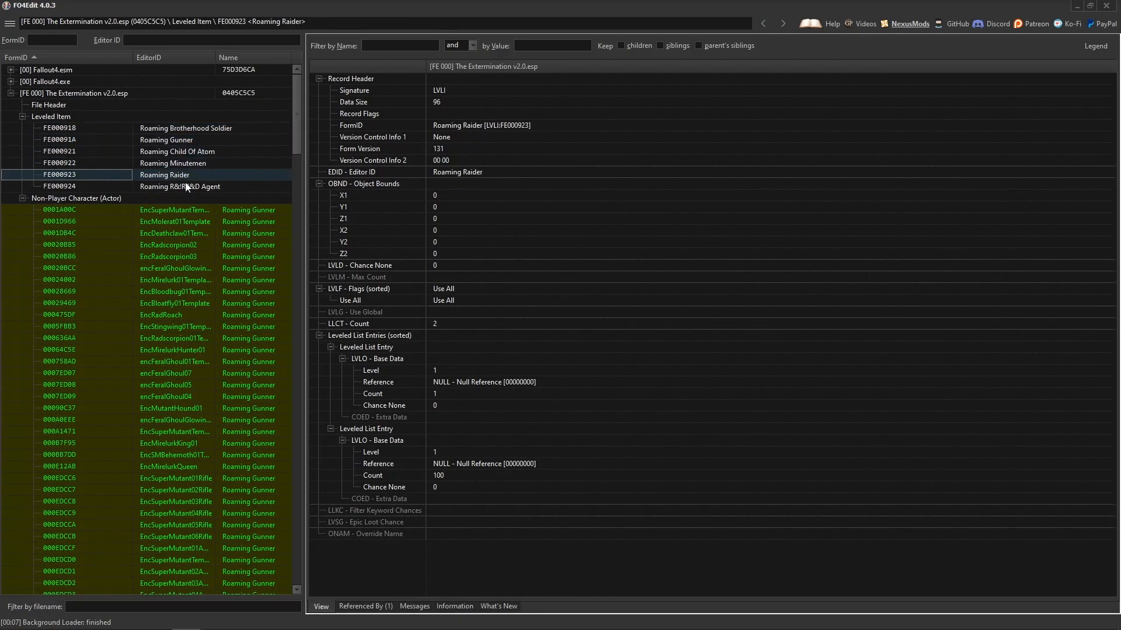
pyautogui.click(187, 187)
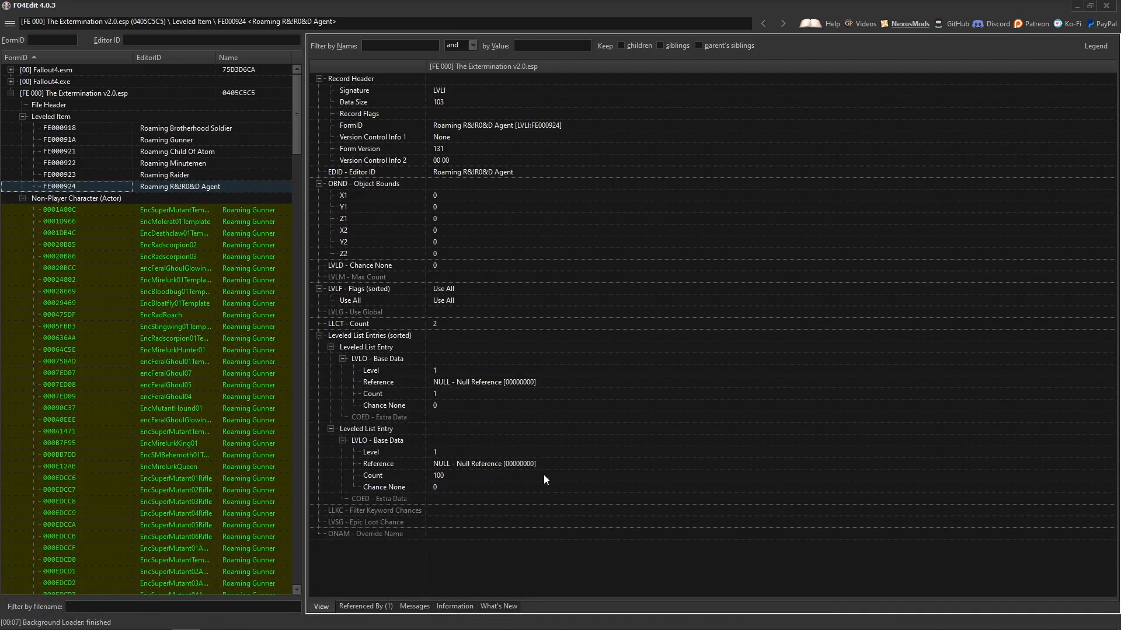
# Compare the roaming faction actor templates, especially Roaming Minutemen, with the legendary EncStingwing05 ambush override.
pyautogui.moveTo(297, 110); pyautogui.dragTo(273, 549)
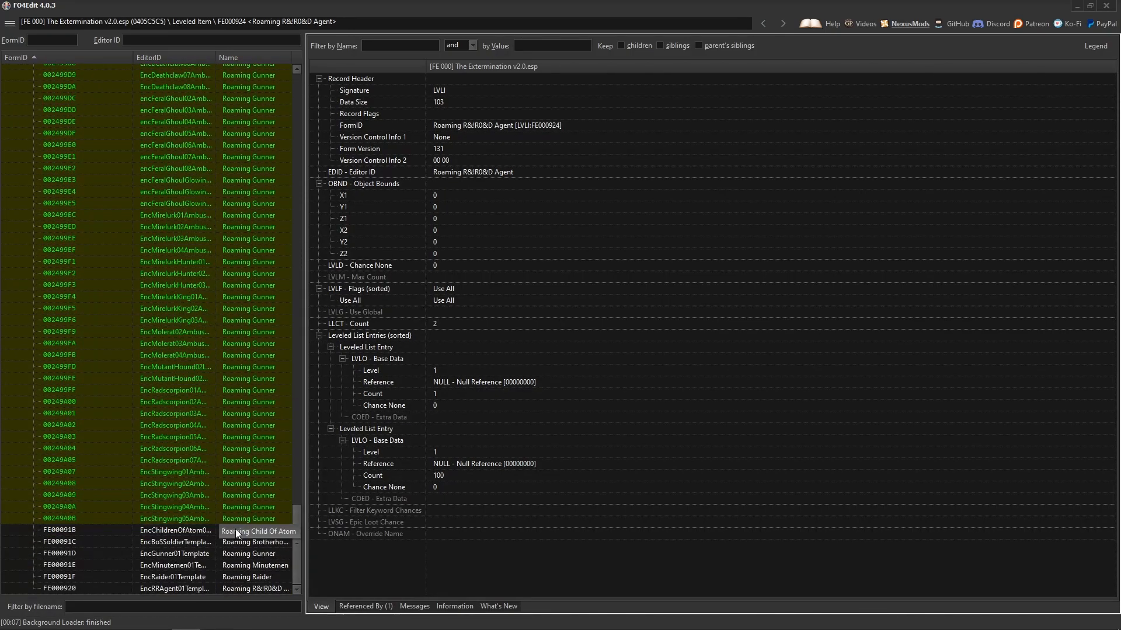
pyautogui.click(239, 530)
pyautogui.click(242, 543)
pyautogui.click(246, 553)
pyautogui.click(245, 565)
pyautogui.click(243, 575)
pyautogui.click(250, 566)
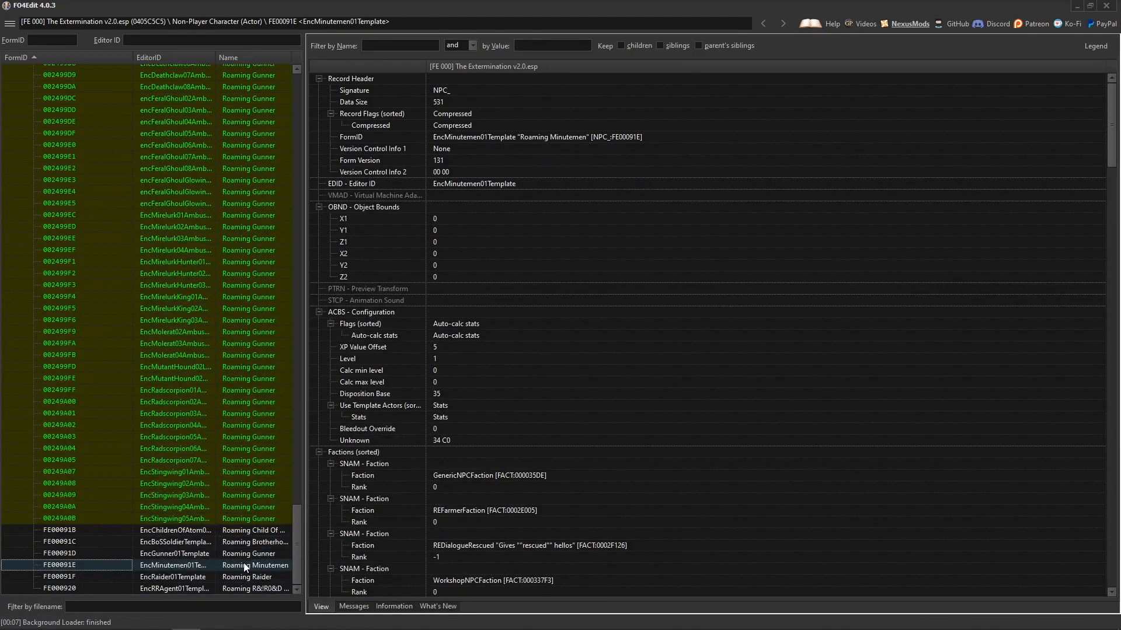
pyautogui.click(181, 517)
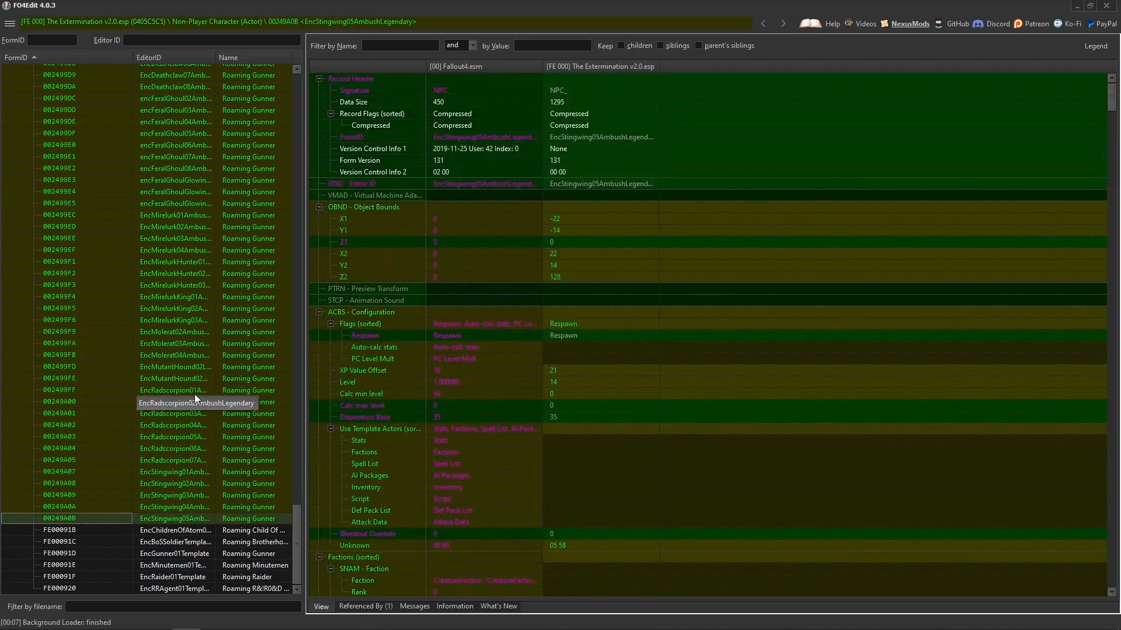
pyautogui.click(264, 564)
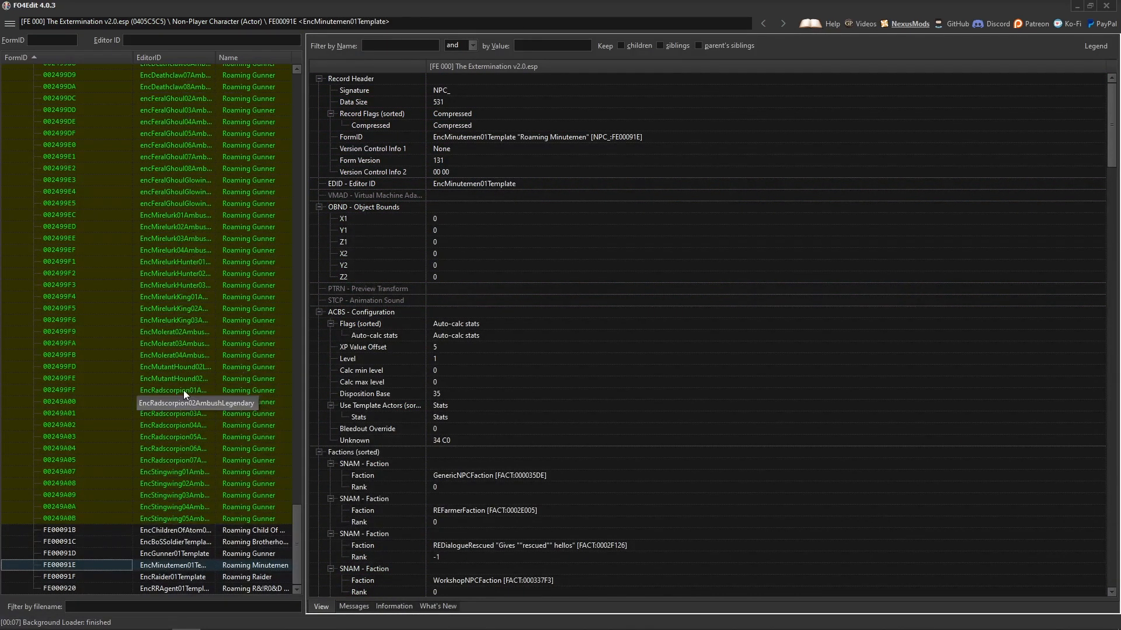
# Return to the Leveled Item group and review the entries of each roaming faction list again.
pyautogui.moveTo(293, 542); pyautogui.dragTo(307, 103)
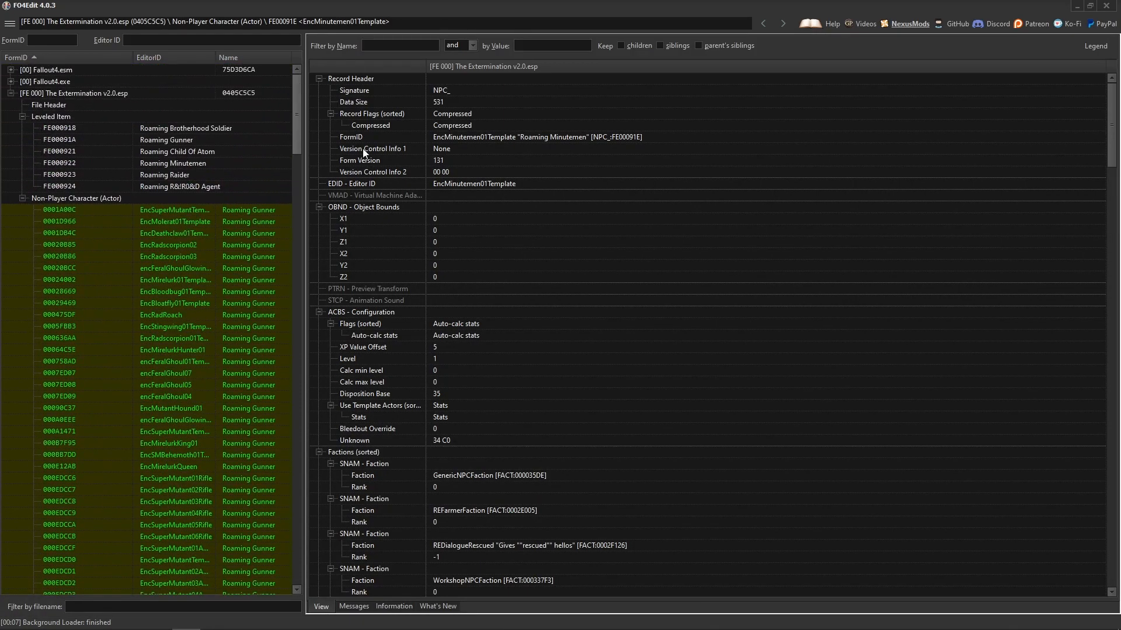
pyautogui.click(173, 128)
pyautogui.click(176, 140)
pyautogui.click(179, 151)
pyautogui.click(184, 163)
pyautogui.click(183, 176)
pyautogui.click(181, 187)
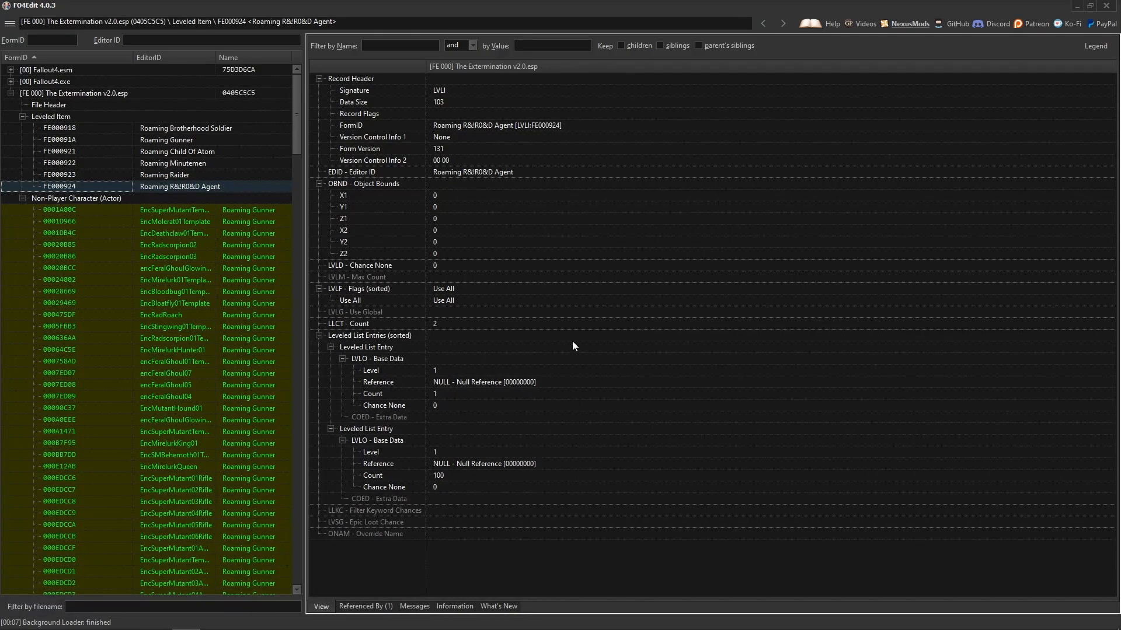
# Find the 10mm weapon record in Fallout4.esm's Weapon group and copy its FormID, then collapse the group.
pyautogui.moveTo(299, 114)
pyautogui.mouseDown()
pyautogui.moveTo(299, 125)
pyautogui.moveTo(297, 112)
pyautogui.mouseUp()
pyautogui.click(11, 69)
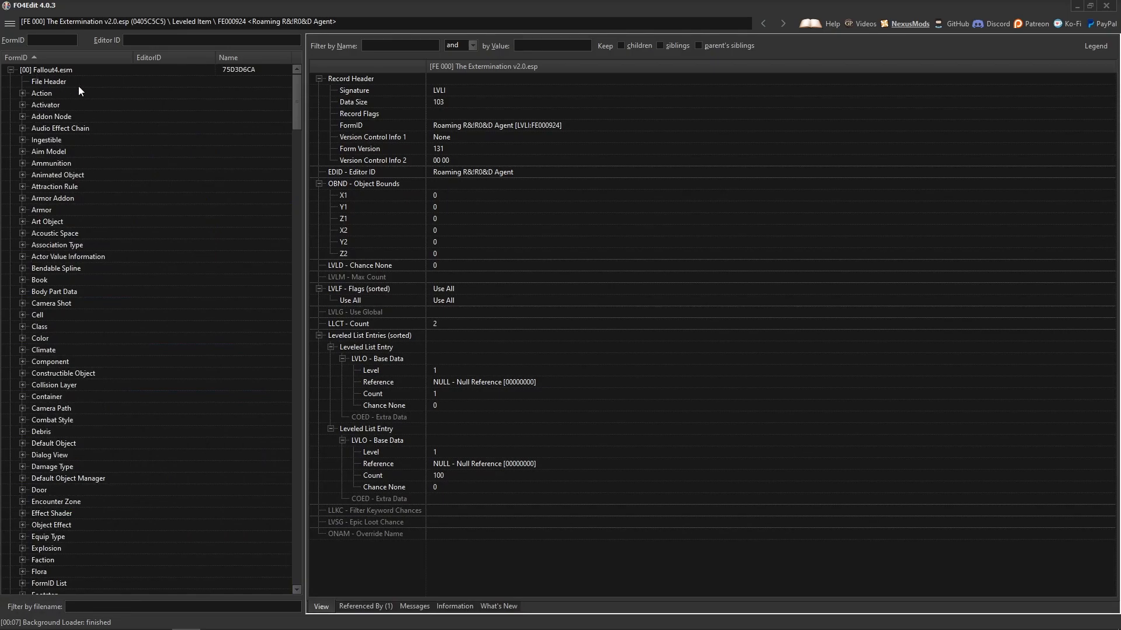
pyautogui.moveTo(299, 87); pyautogui.dragTo(261, 242)
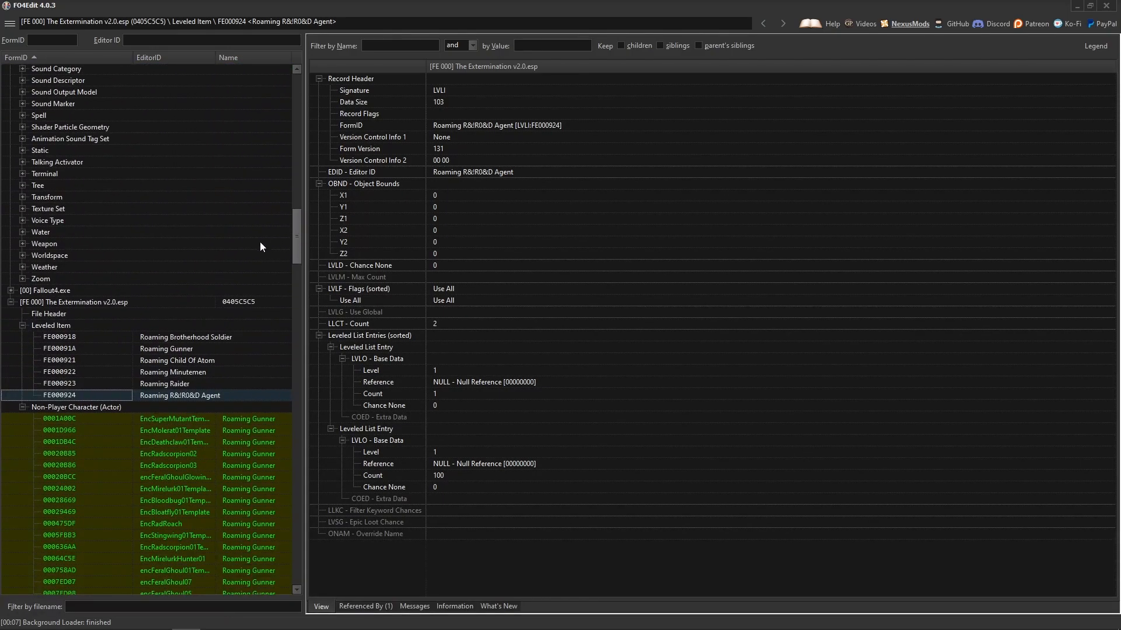
pyautogui.click(22, 244)
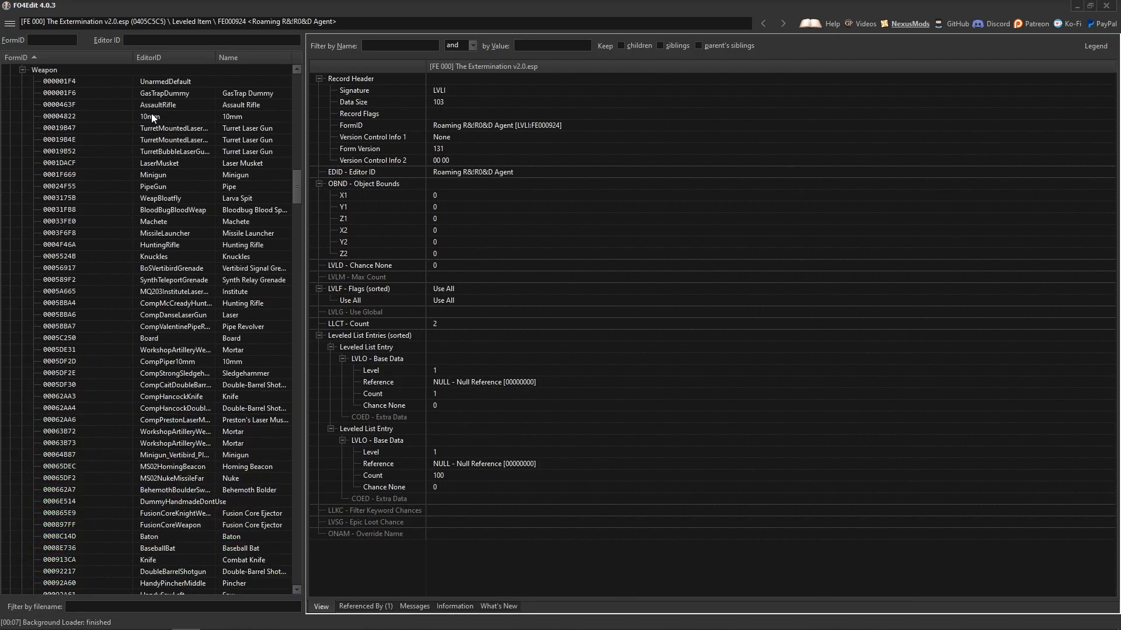
pyautogui.click(179, 116)
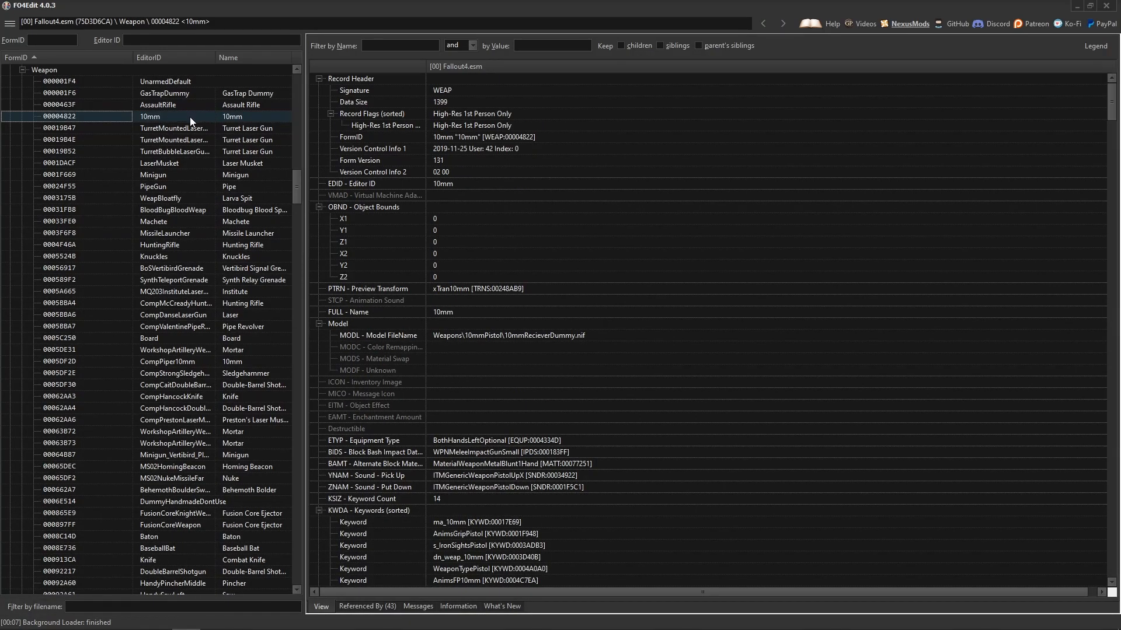
pyautogui.scroll(10, 296, 188)
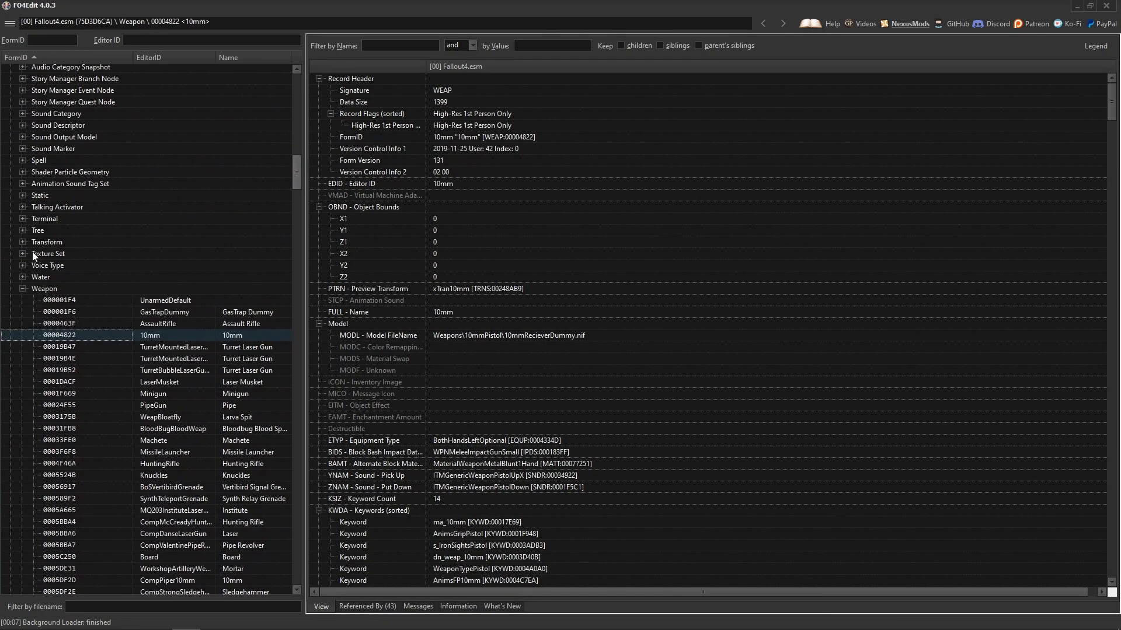
pyautogui.click(23, 289)
pyautogui.scroll(-8, 296, 257)
pyautogui.scroll(3, 274, 253)
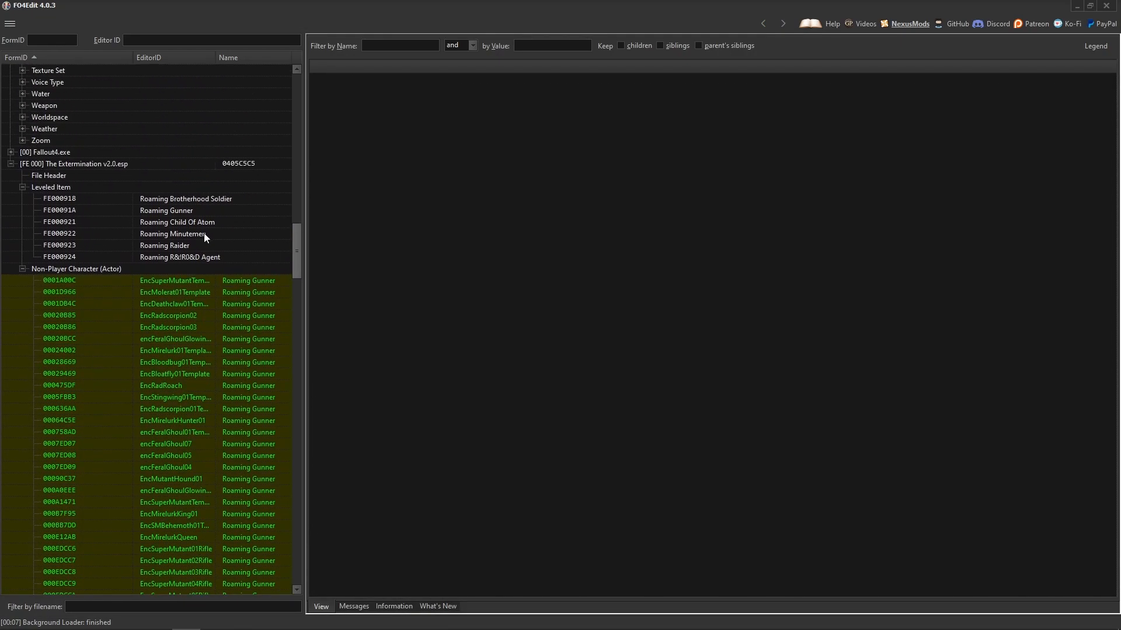
# Select all six roaming leveled items, from Roaming Brotherhood Soldier to Roaming R&!R0&D Agent, and compare them side by side.
pyautogui.click(205, 198)
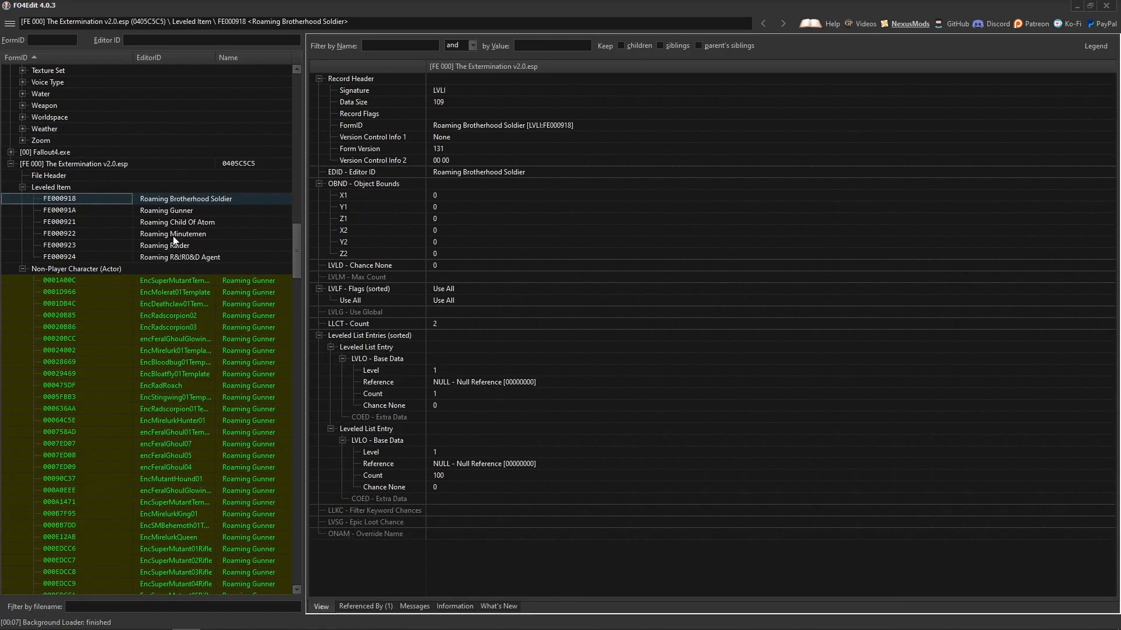
pyautogui.keyDown('shift'); pyautogui.click(197, 257); pyautogui.keyUp('shift')
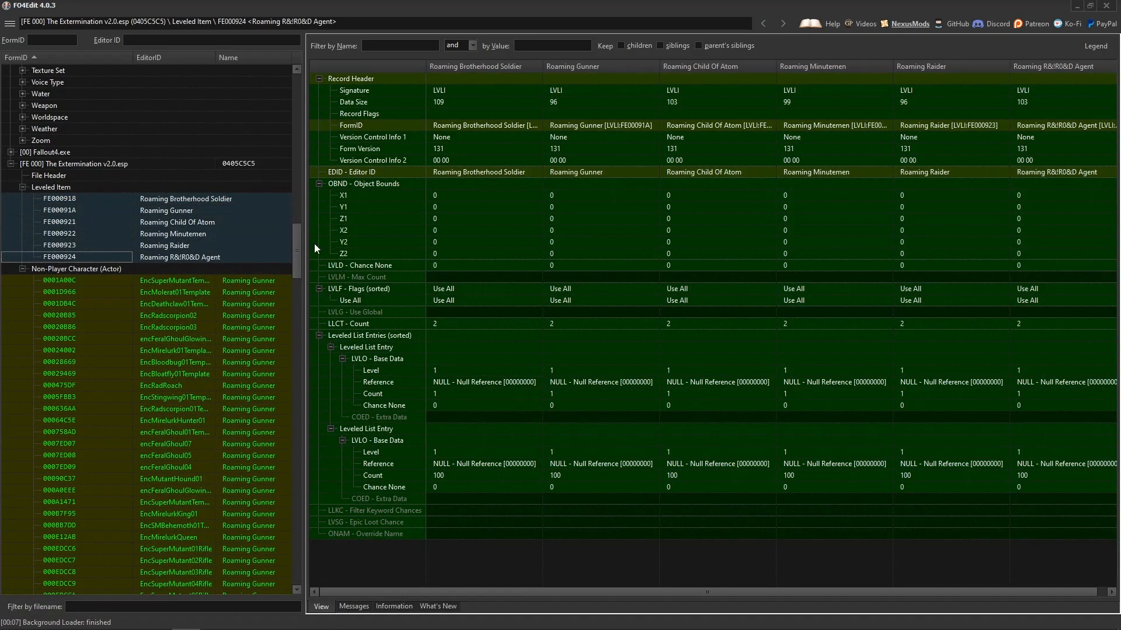
pyautogui.rightClick(237, 209)
pyautogui.click(318, 216)
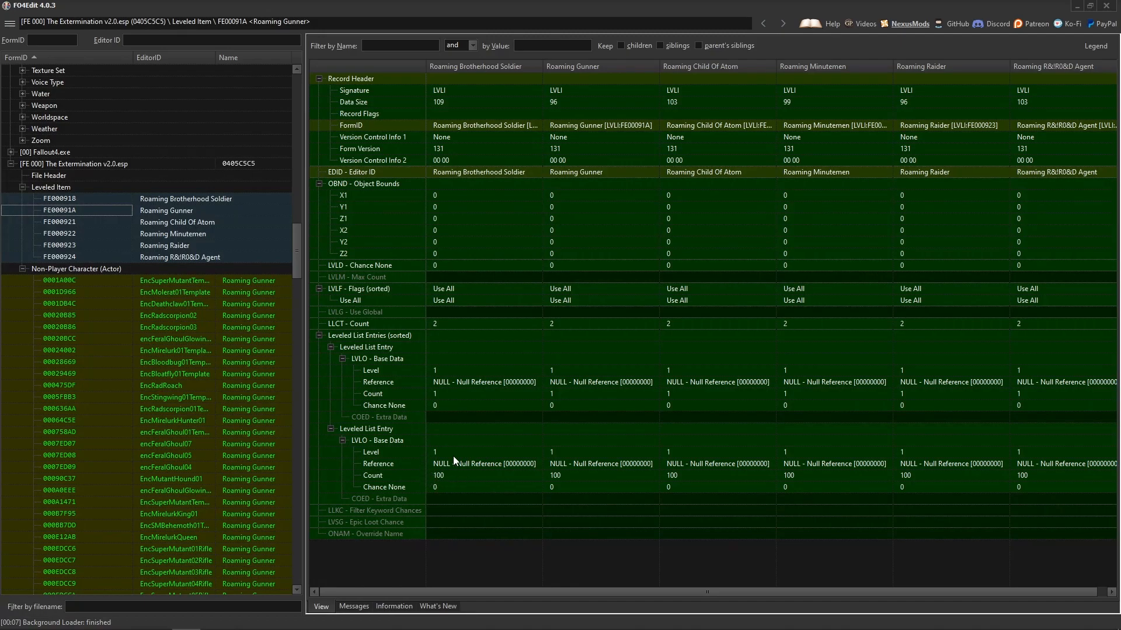
# Set the Reference of Roaming Brotherhood Soldier's count-1 list entry to the 10mm weapon, FormID 00004822, accepting the module edit warning.
pyautogui.doubleClick(471, 383)
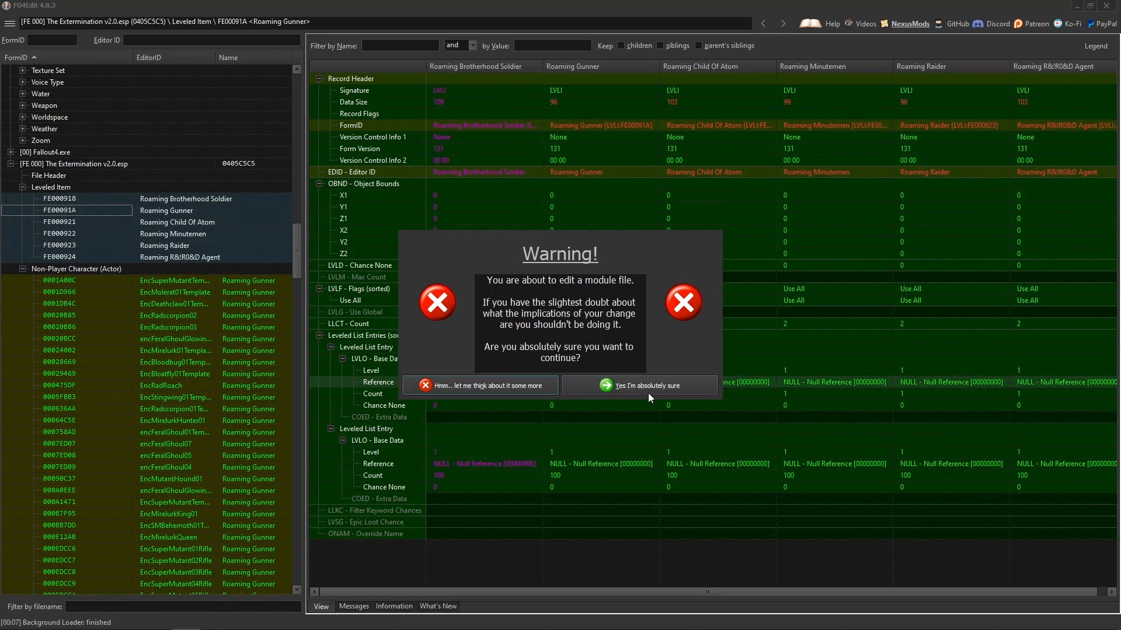
pyautogui.click(645, 388)
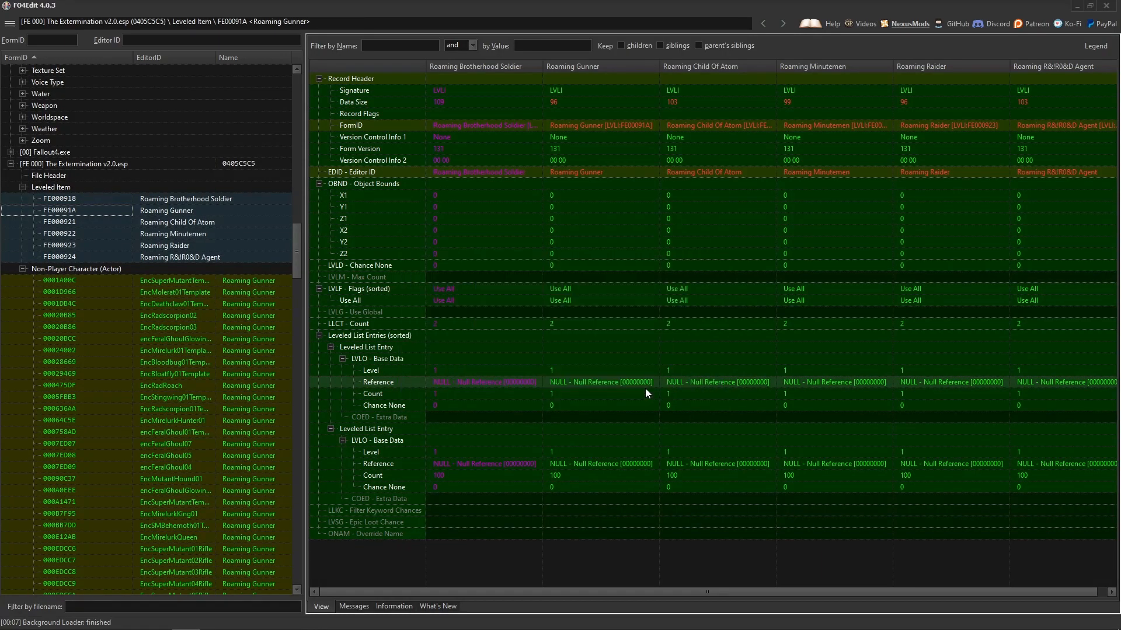
pyautogui.hotkey('ctrl', 'v')
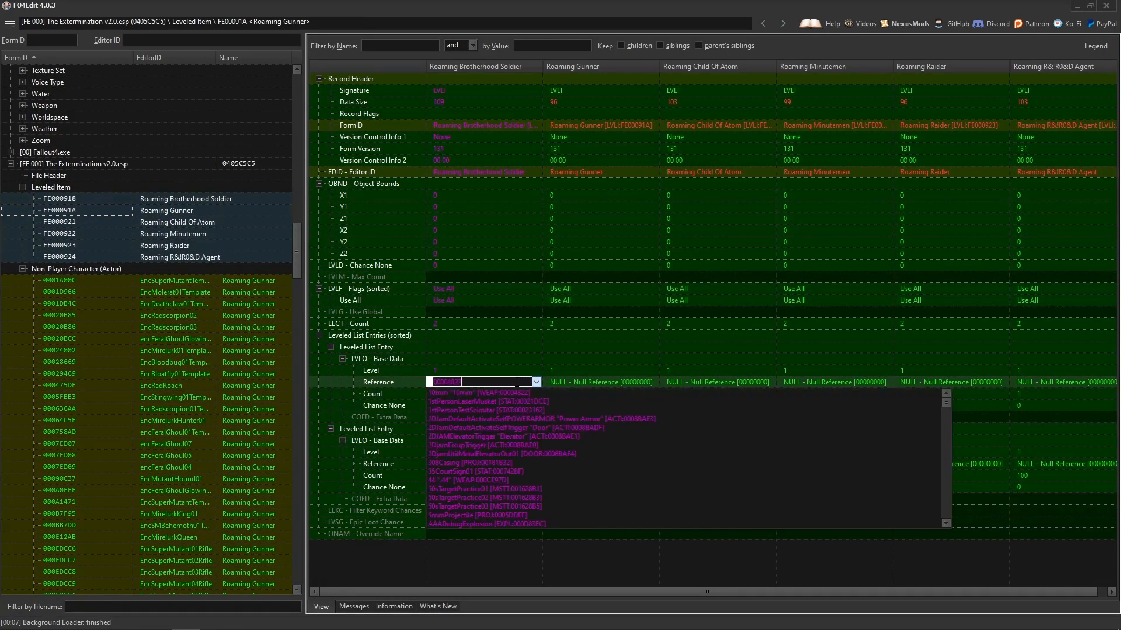
pyautogui.press('Return')
pyautogui.scroll(-1, 433, 448)
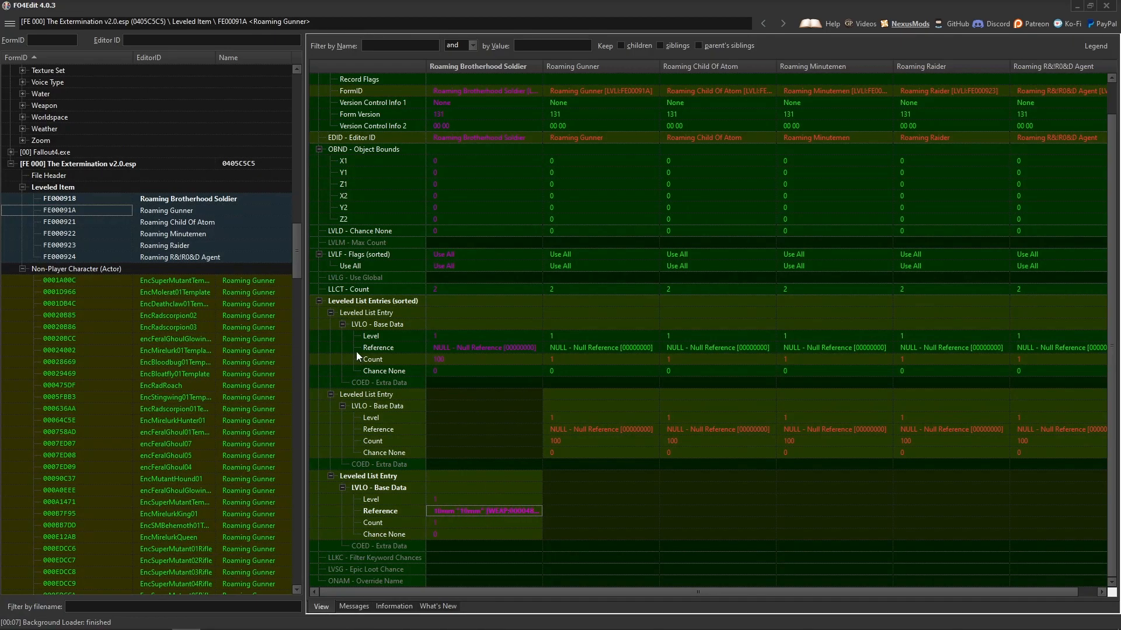
# Reopen the 10mm weapon record in Fallout4.esm and copy the FormID of its Ammo10mm ammo, 0001F276, from the DNAM data.
pyautogui.moveTo(303, 251); pyautogui.dragTo(300, 227)
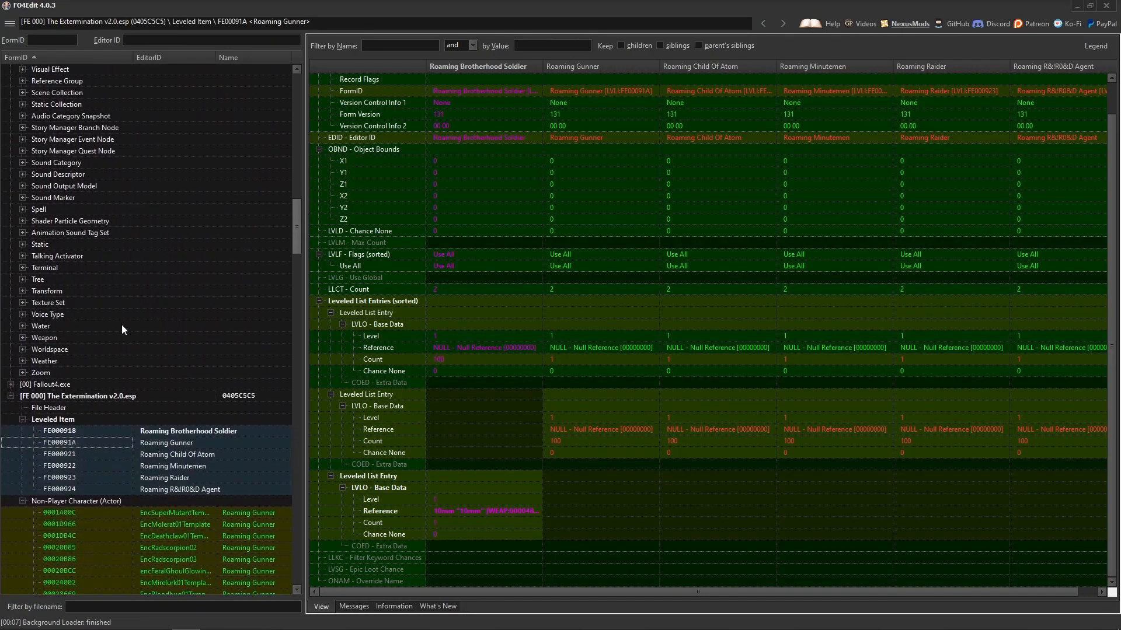
pyautogui.click(22, 337)
pyautogui.moveTo(296, 186)
pyautogui.mouseDown()
pyautogui.moveTo(297, 239)
pyautogui.moveTo(298, 180)
pyautogui.mouseUp()
pyautogui.click(168, 192)
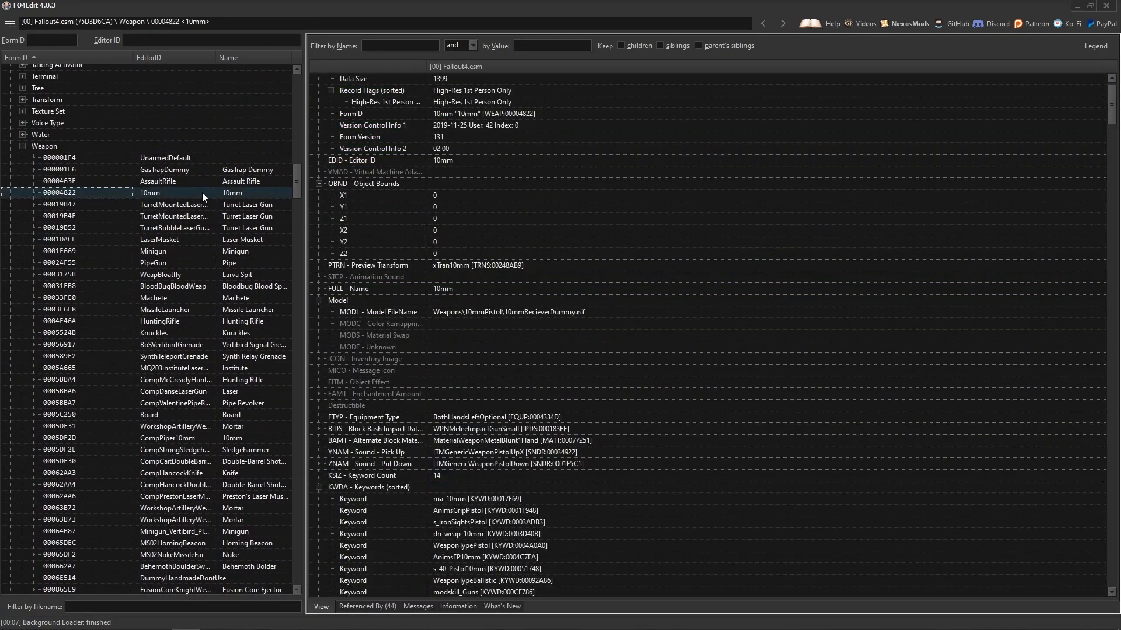
pyautogui.scroll(-20, 520, 296)
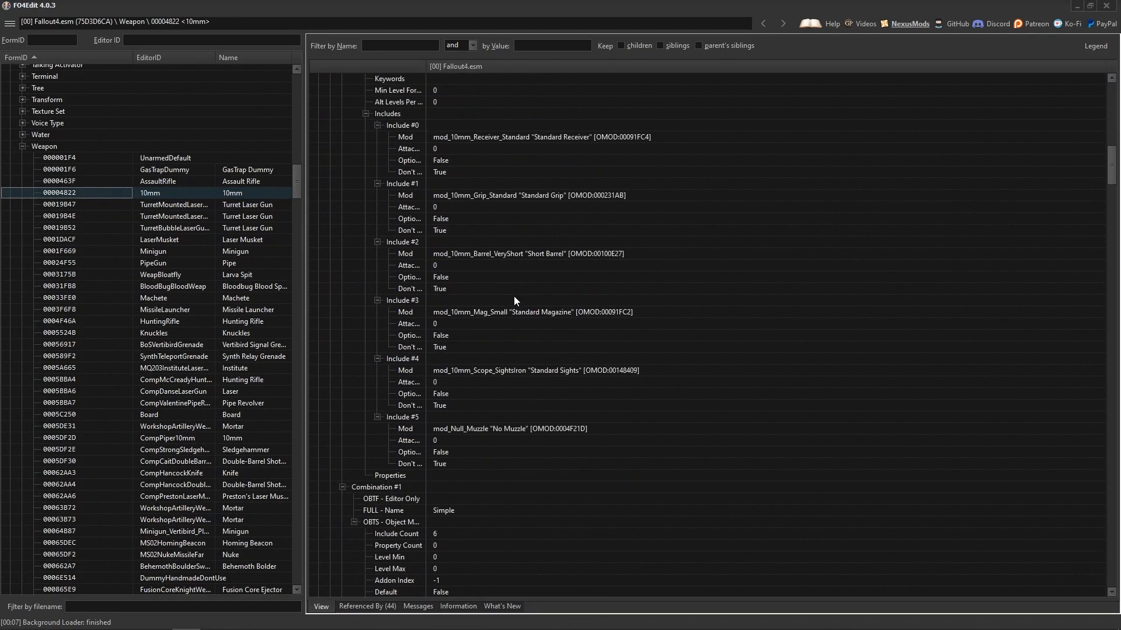
pyautogui.scroll(-20, 507, 294)
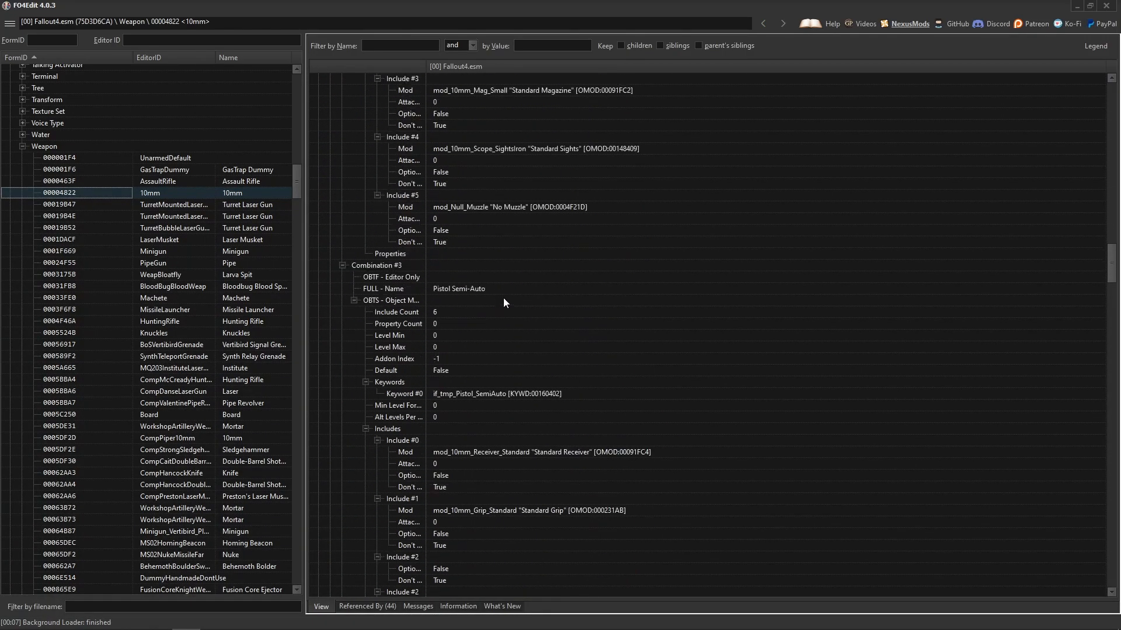
pyautogui.scroll(-20, 506, 298)
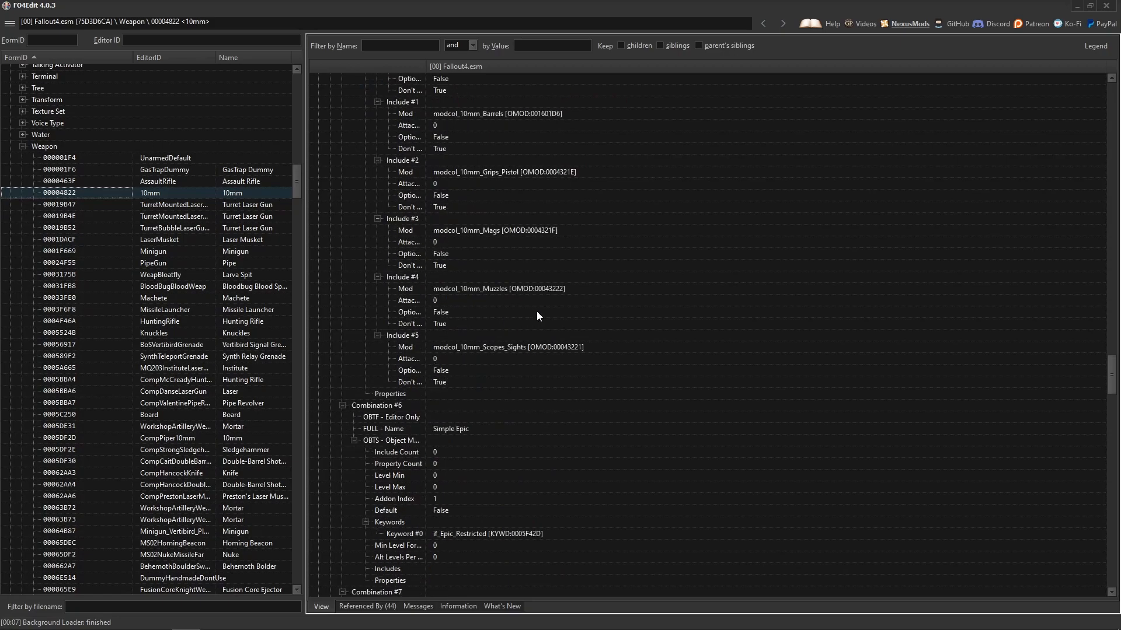
pyautogui.moveTo(1112, 375); pyautogui.dragTo(1112, 495)
pyautogui.scroll(-20, 495, 349)
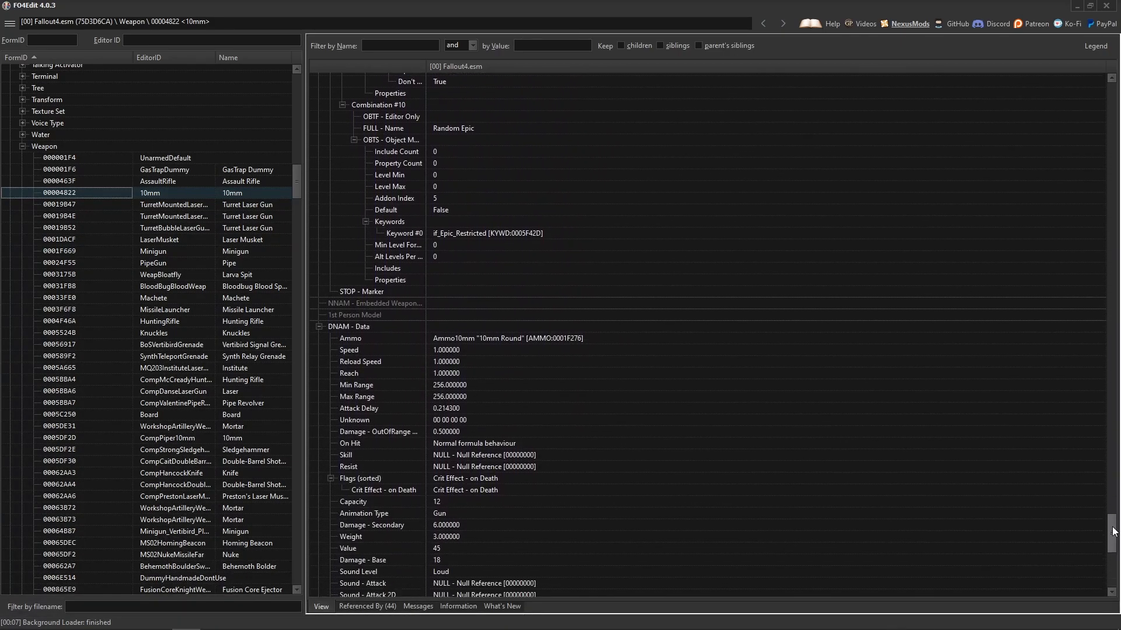
pyautogui.click(345, 326)
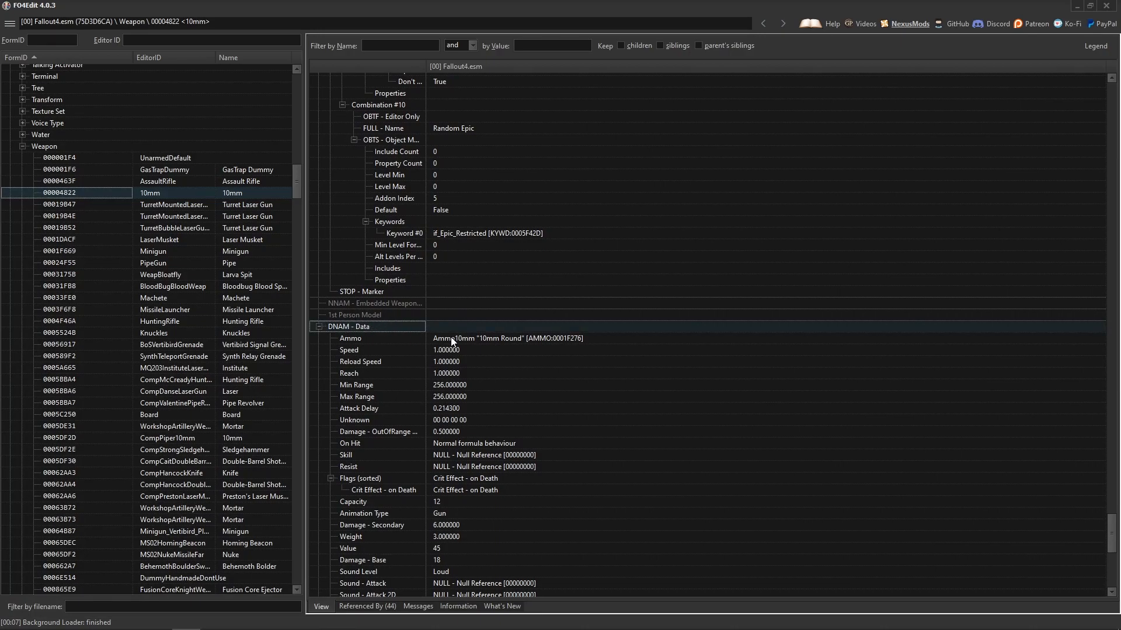
pyautogui.click(485, 340)
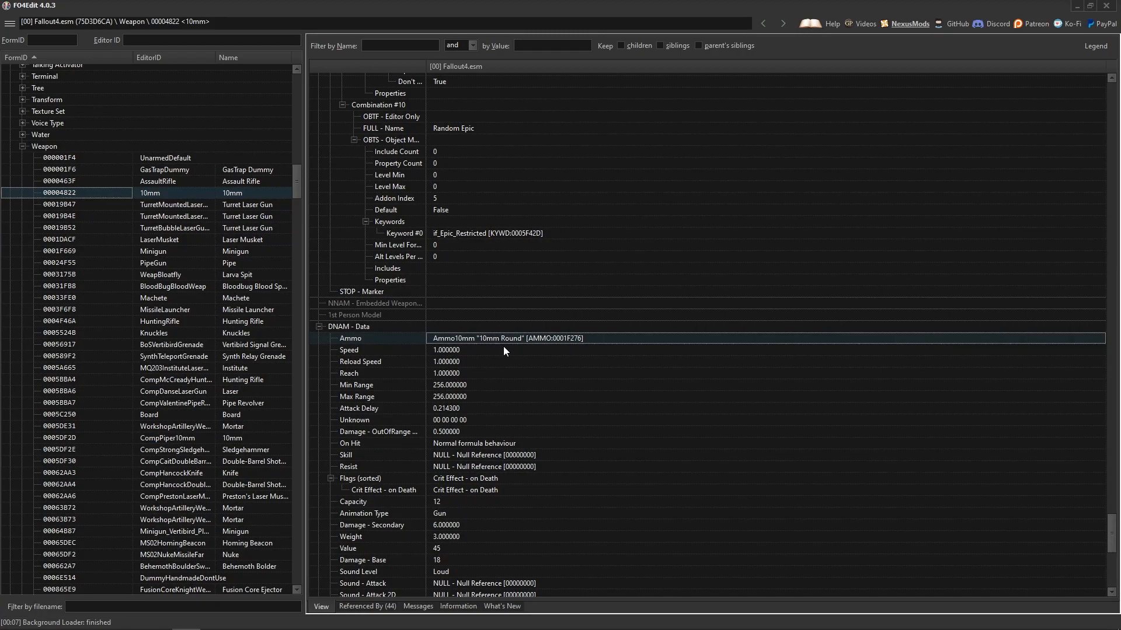
pyautogui.click(23, 147)
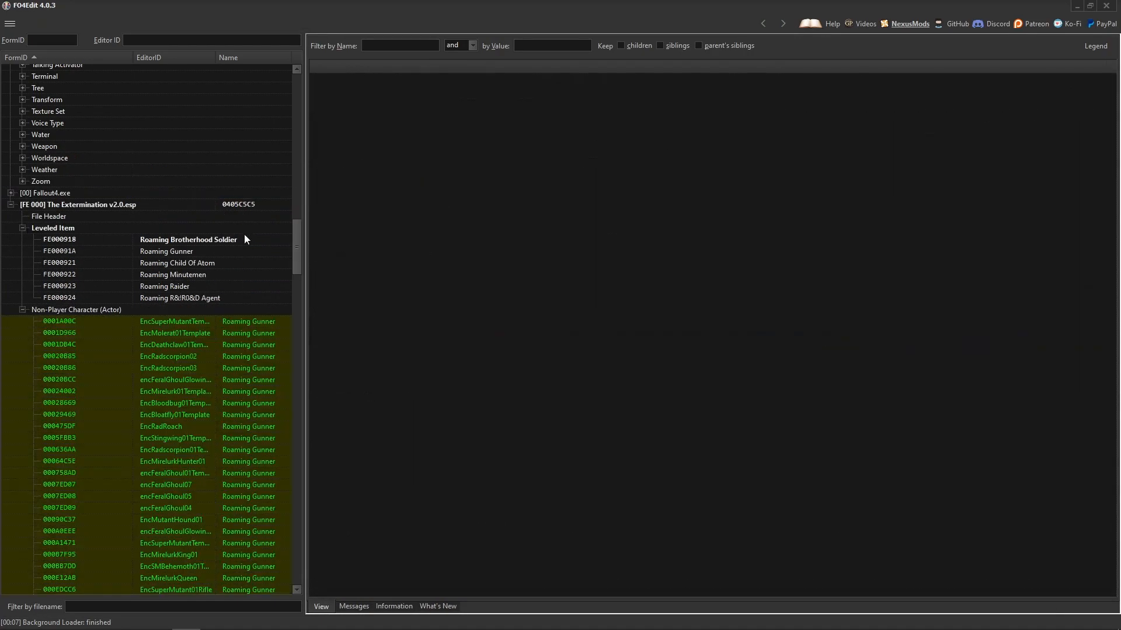
# Compare the six roaming lists again and set the Reference of Roaming Brotherhood Soldier's count-100 entry to Ammo10mm "10mm Round".
pyautogui.scroll(-2, 300, 244)
pyautogui.click(195, 194)
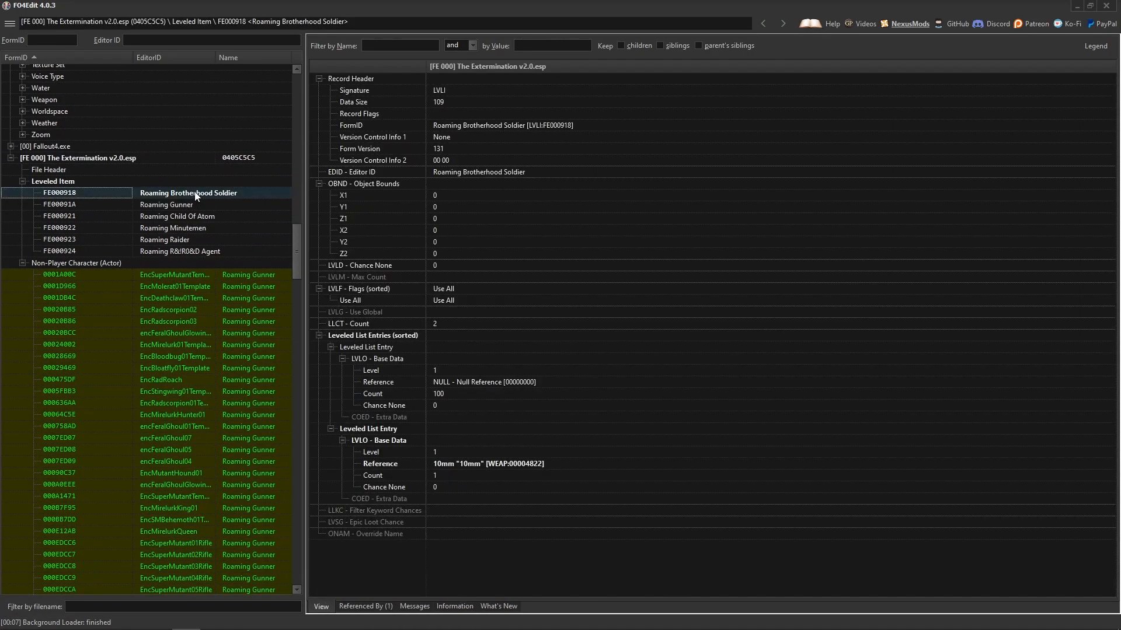
pyautogui.keyDown('shift'); pyautogui.click(212, 251); pyautogui.keyUp('shift')
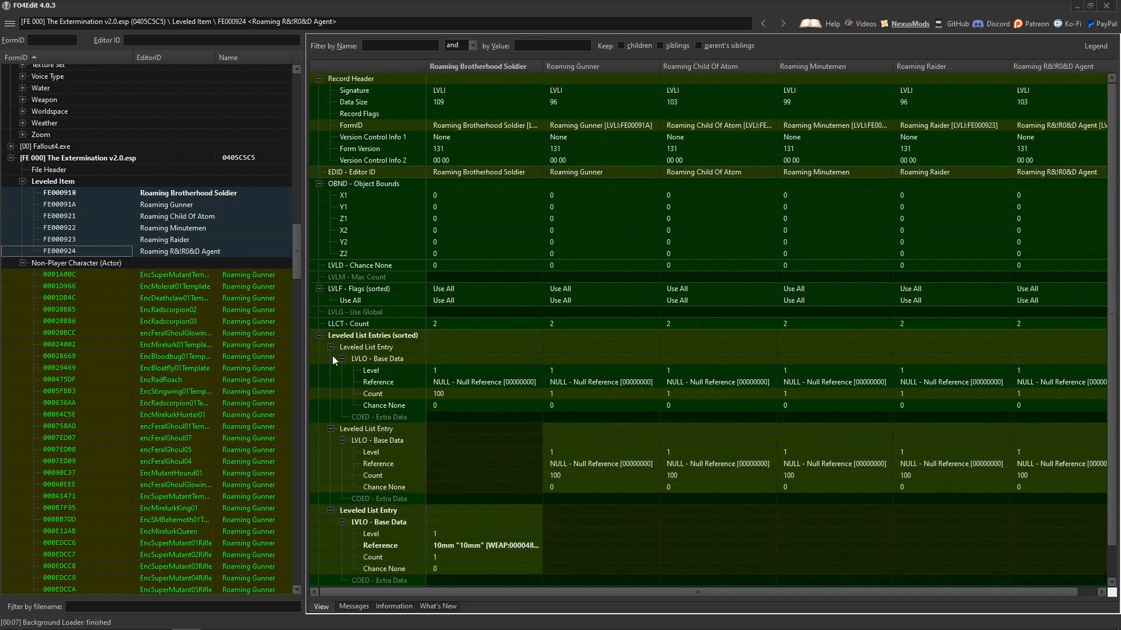
pyautogui.doubleClick(464, 379)
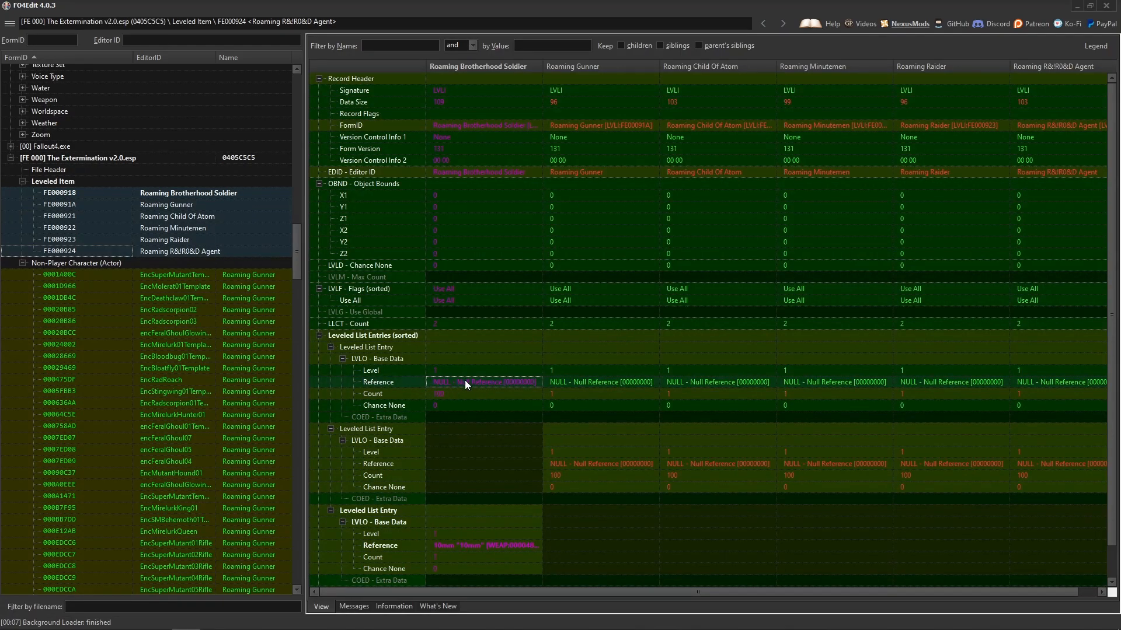
pyautogui.hotkey('ctrl', 'v')
pyautogui.press('Return')
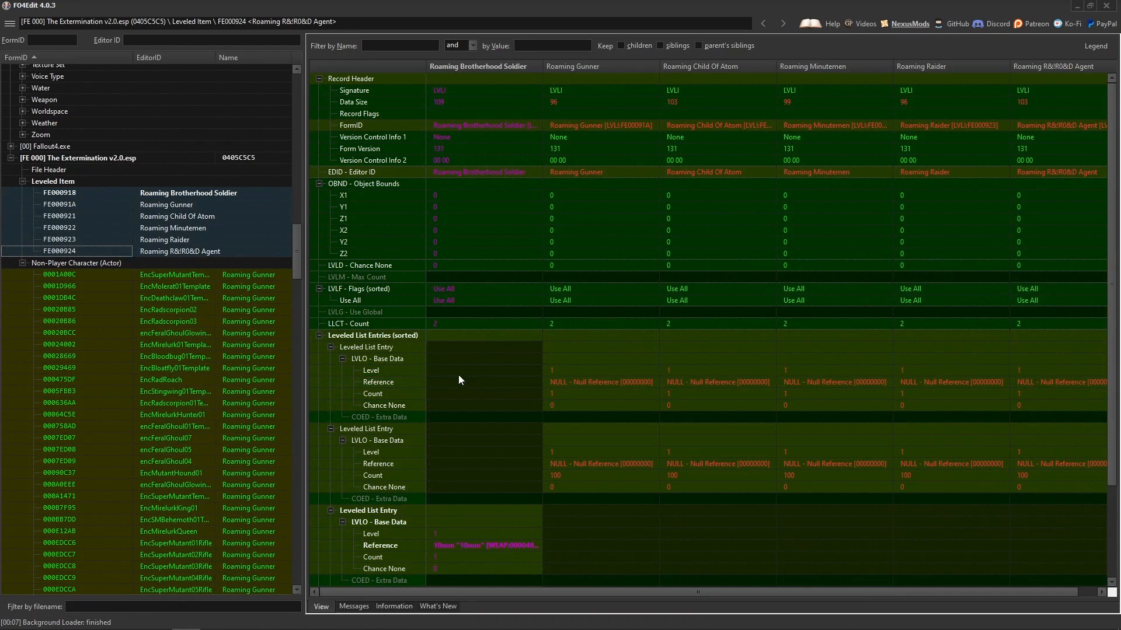
pyautogui.scroll(-4, 436, 418)
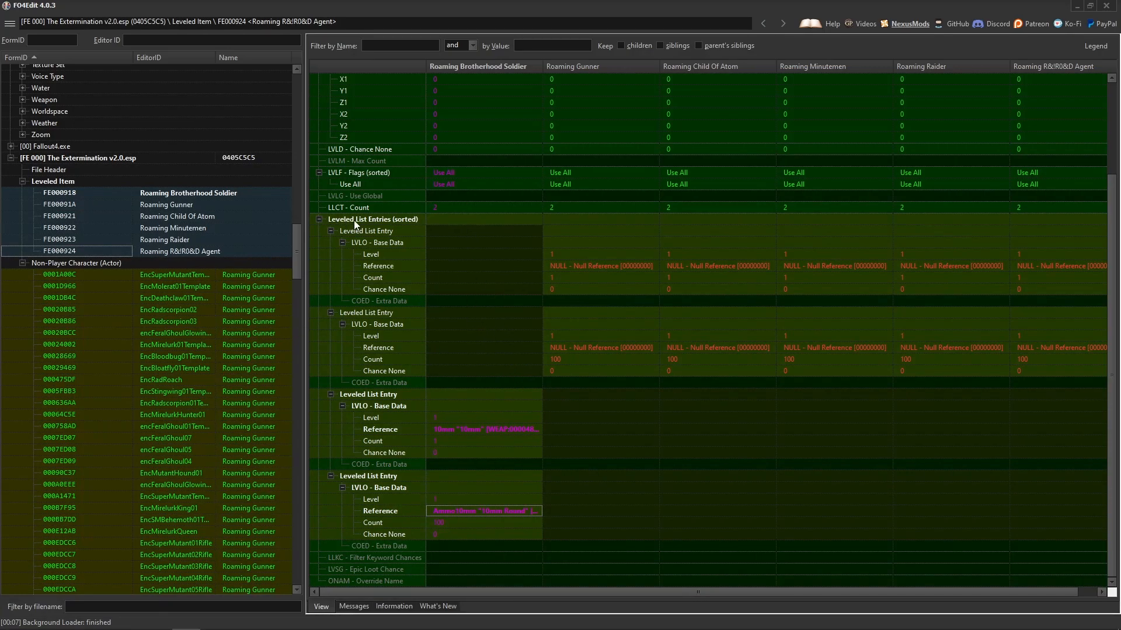
# Copy Roaming Brotherhood Soldier's Leveled List Entries to the other five roaming faction lists and check both references.
pyautogui.rightClick(460, 219)
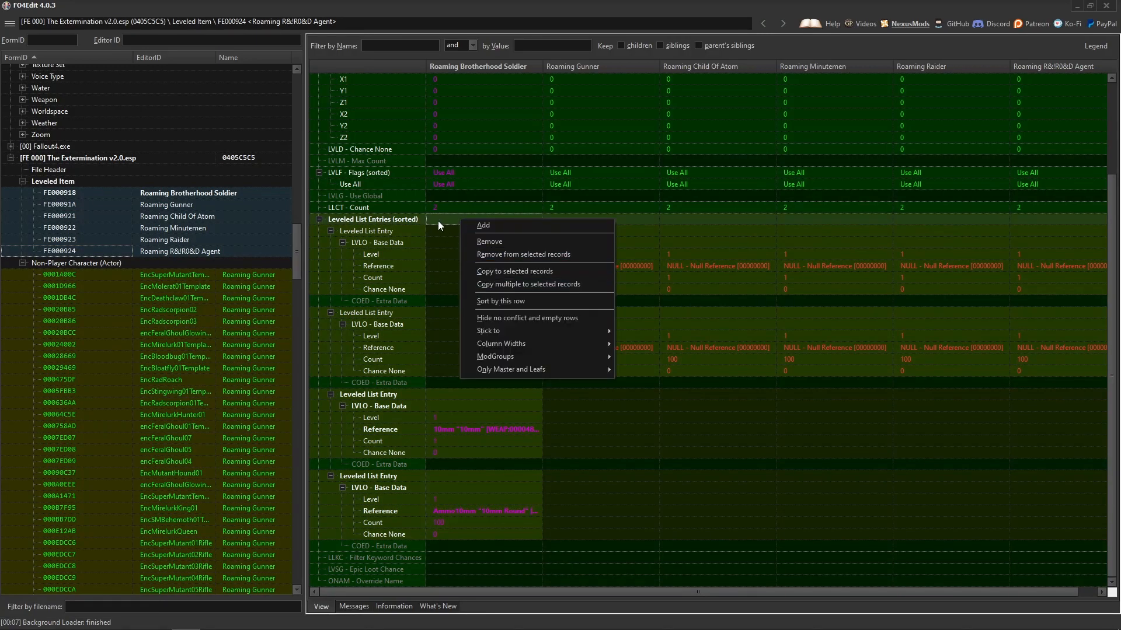
pyautogui.click(523, 271)
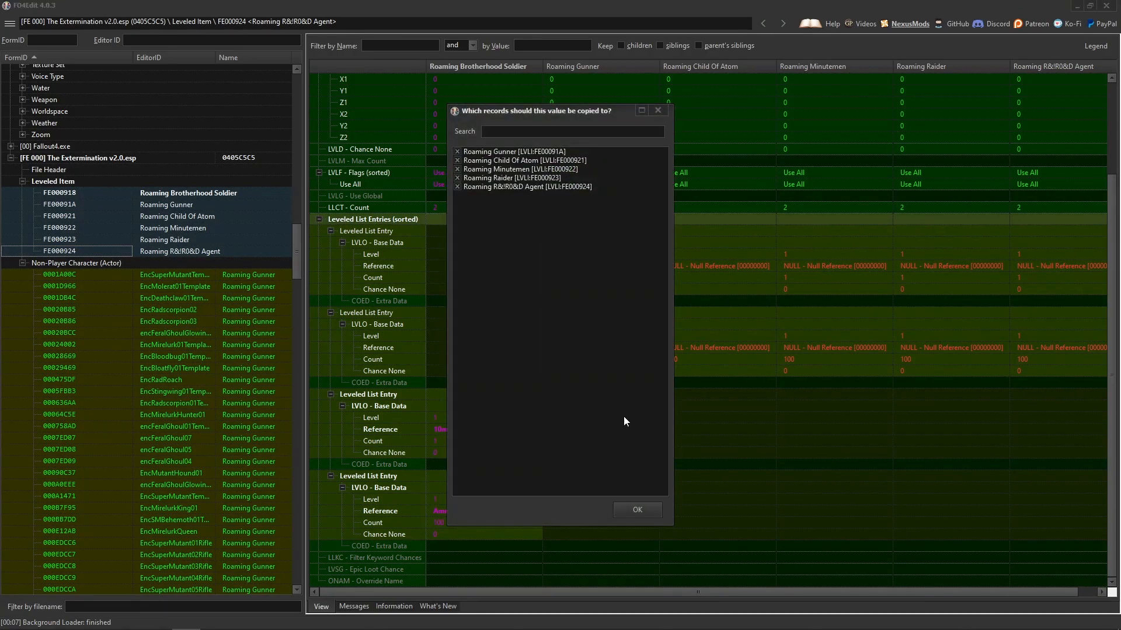
pyautogui.click(637, 510)
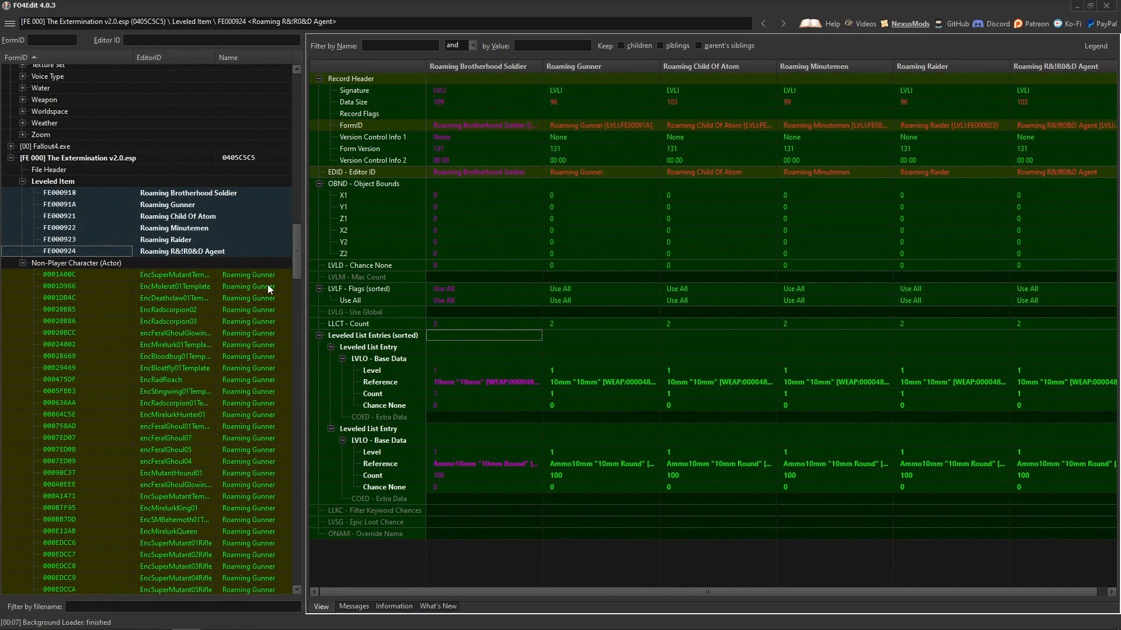
pyautogui.click(469, 384)
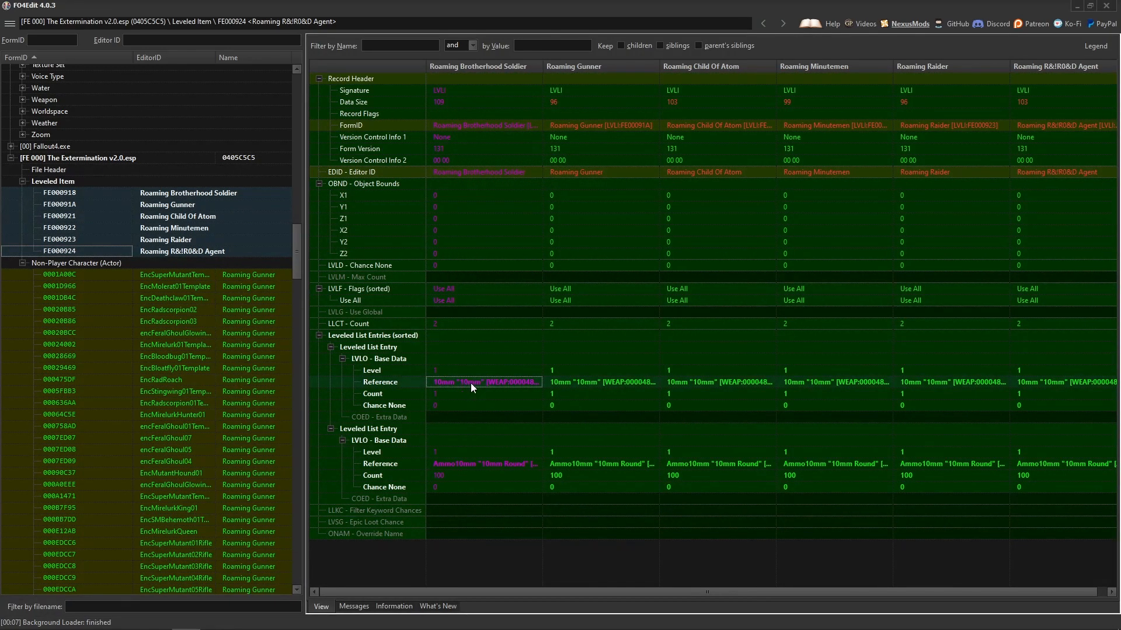
pyautogui.click(483, 464)
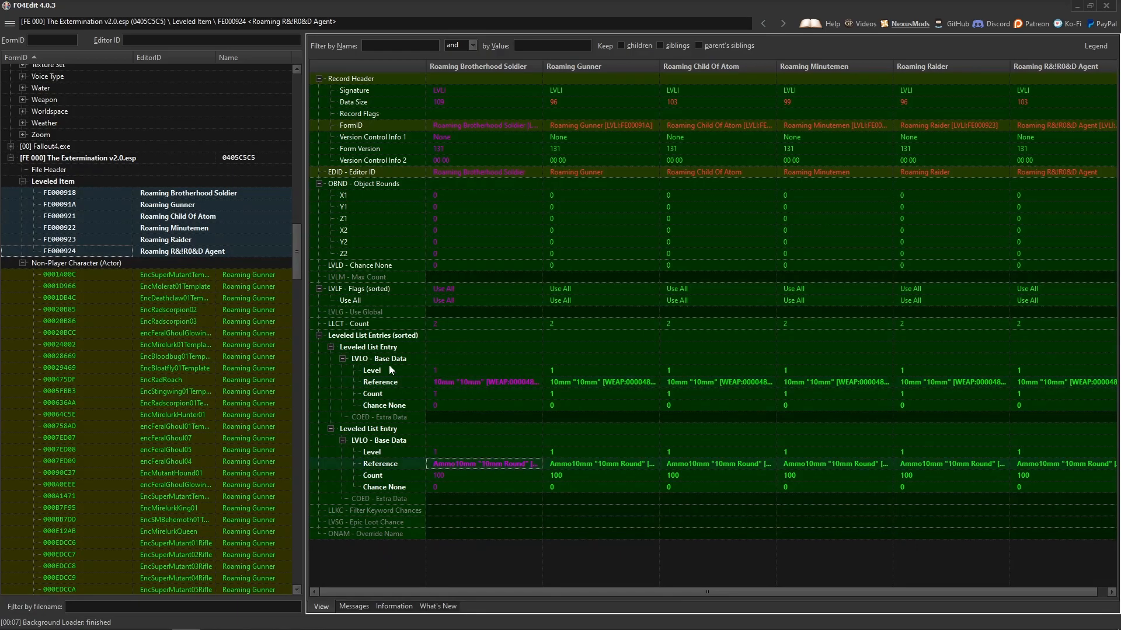
# Sort the record tree by EditorID and browse the plugin's Non-Player Character overrides.
pyautogui.moveTo(294, 250)
pyautogui.mouseDown()
pyautogui.moveTo(297, 453)
pyautogui.moveTo(302, 247)
pyautogui.moveTo(305, 259)
pyautogui.mouseUp()
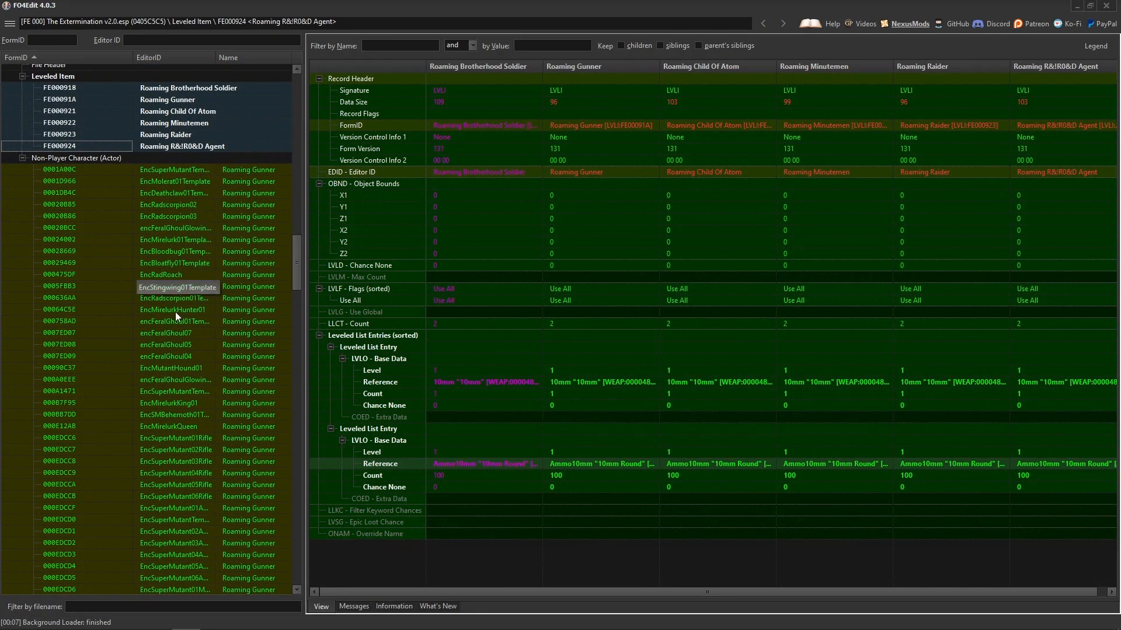
pyautogui.click(178, 57)
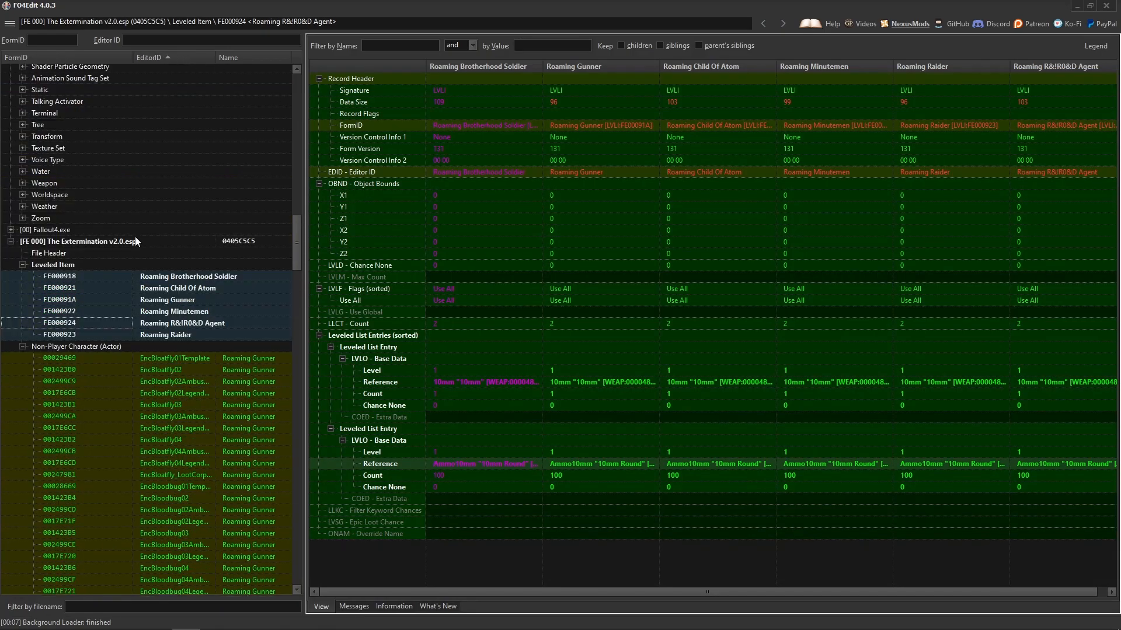
pyautogui.scroll(-3, 166, 411)
pyautogui.scroll(1, 171, 405)
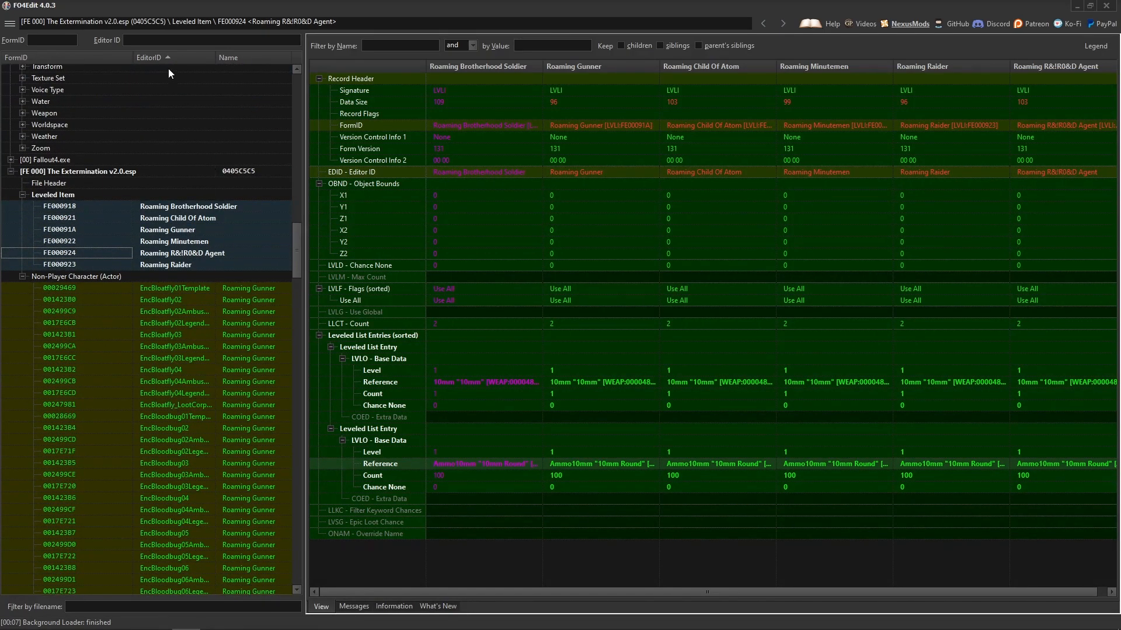
# Select the five Super Mutant Behemoth NPC records, EncSMBehemoth01NoAggro through EncSMBehemoth04, and compare them.
pyautogui.scroll(-5, 180, 258)
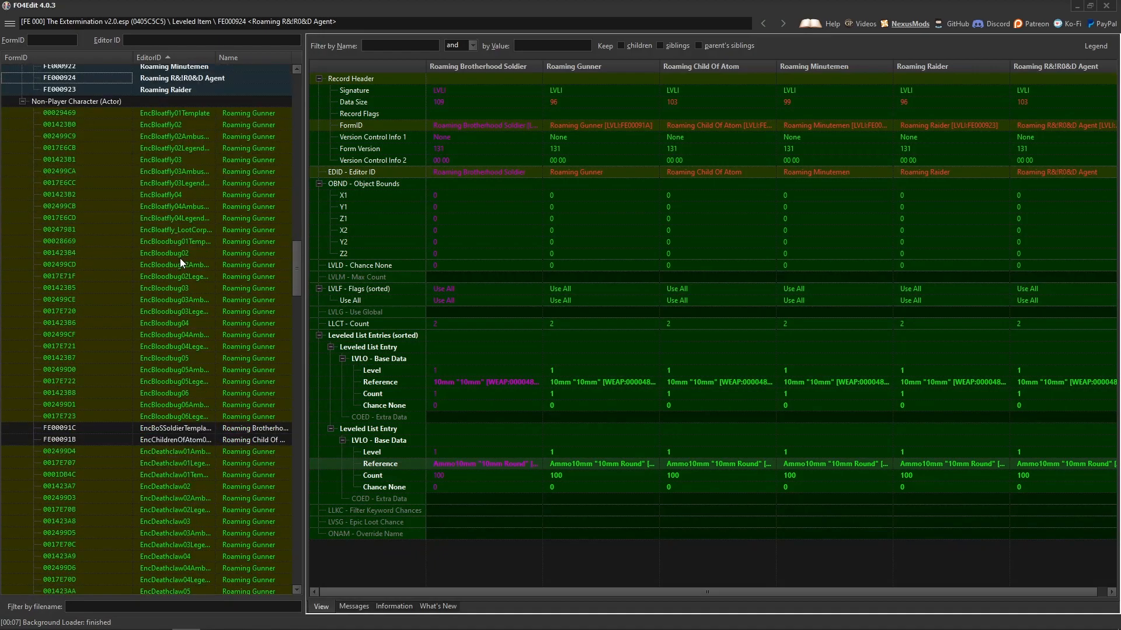
pyautogui.scroll(-10, 180, 344)
pyautogui.scroll(-11, 185, 333)
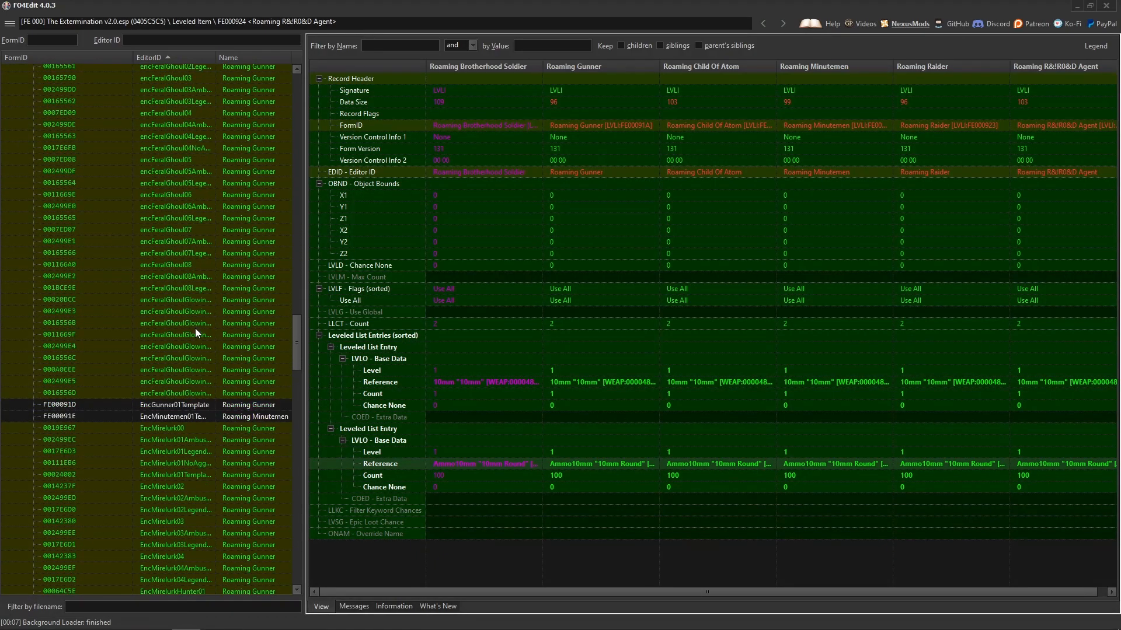
pyautogui.moveTo(298, 350); pyautogui.dragTo(294, 450)
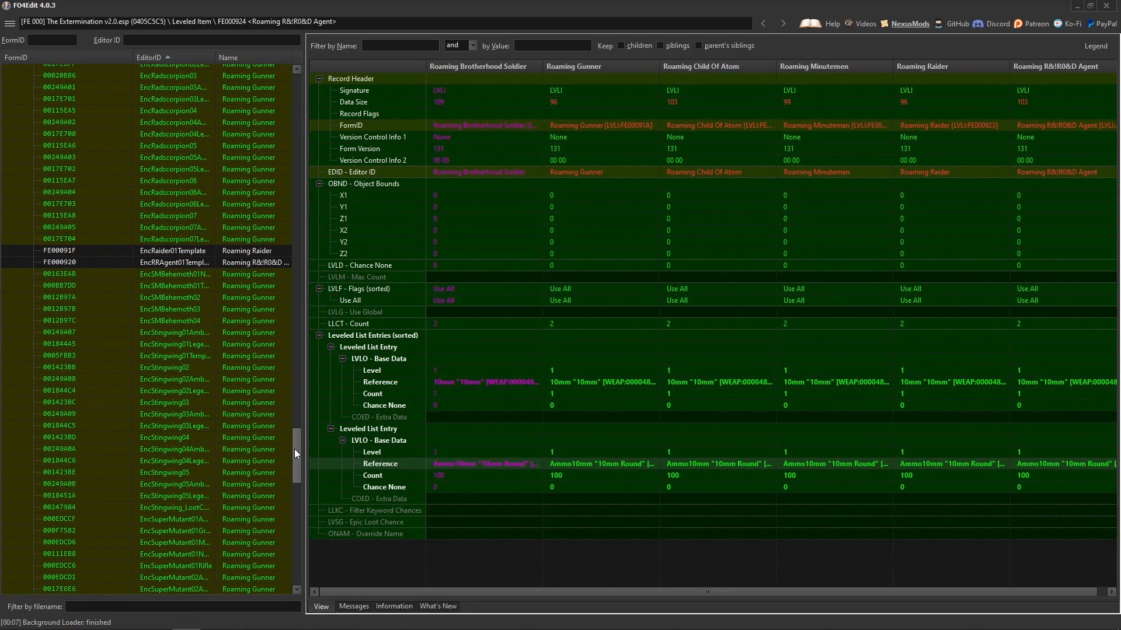
pyautogui.click(194, 332)
pyautogui.click(192, 274)
pyautogui.click(188, 320)
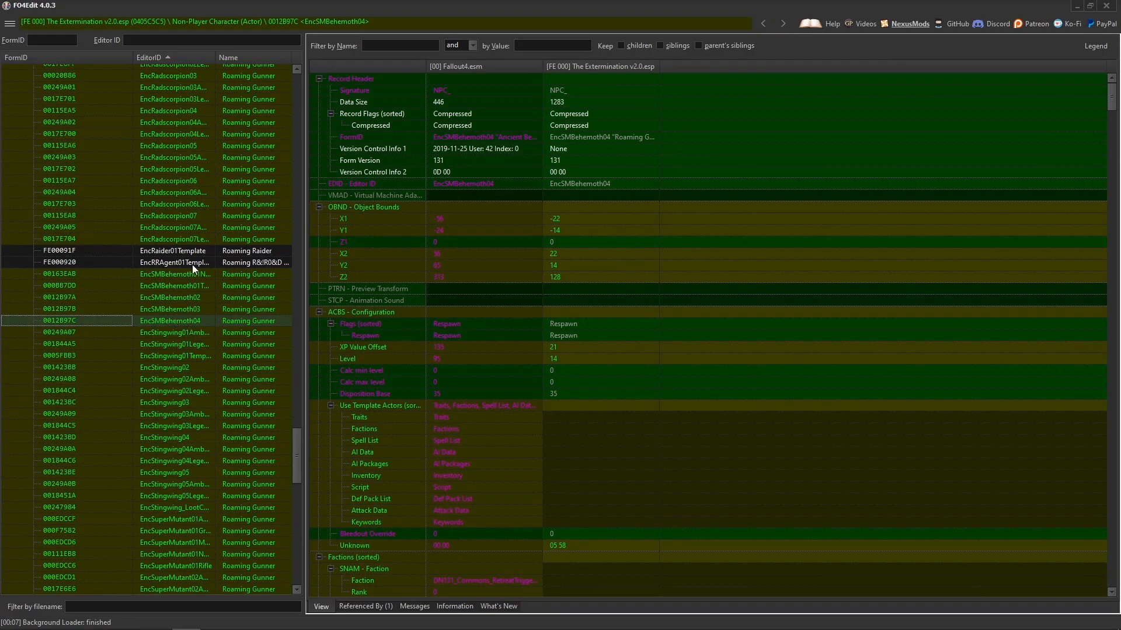
pyautogui.keyDown('shift'); pyautogui.click(175, 278); pyautogui.keyUp('shift')
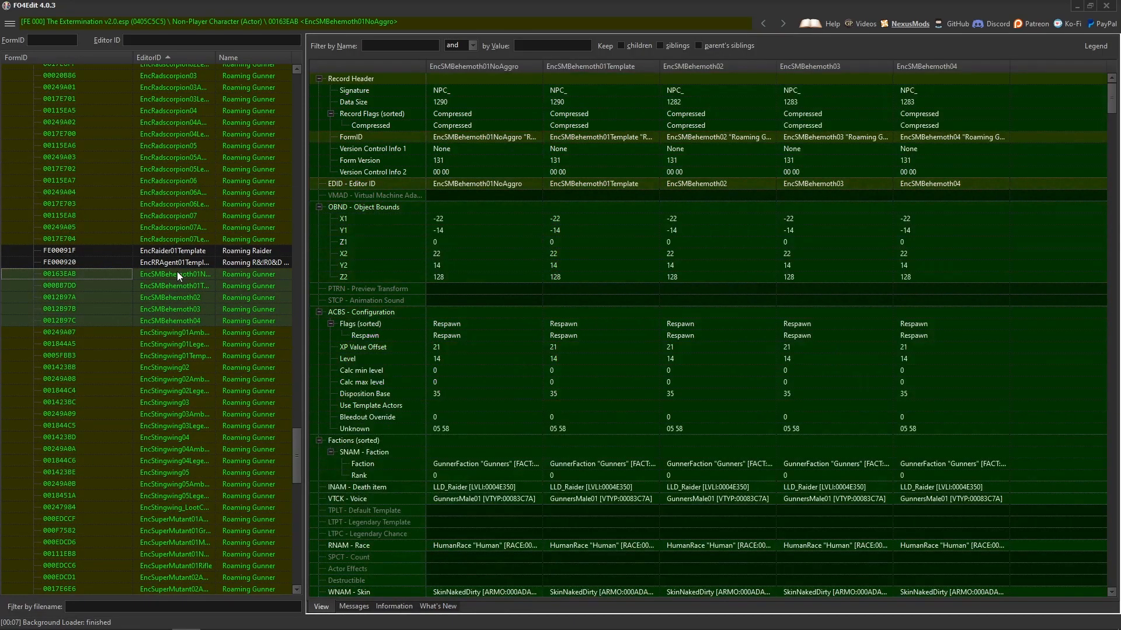
pyautogui.rightClick(251, 276)
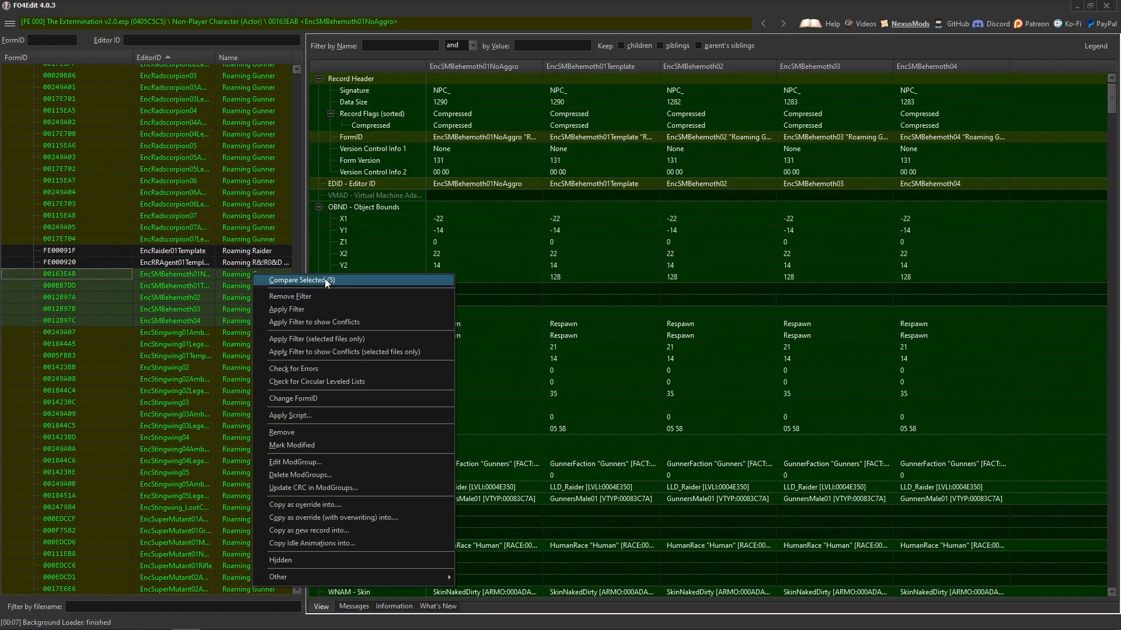
pyautogui.click(324, 280)
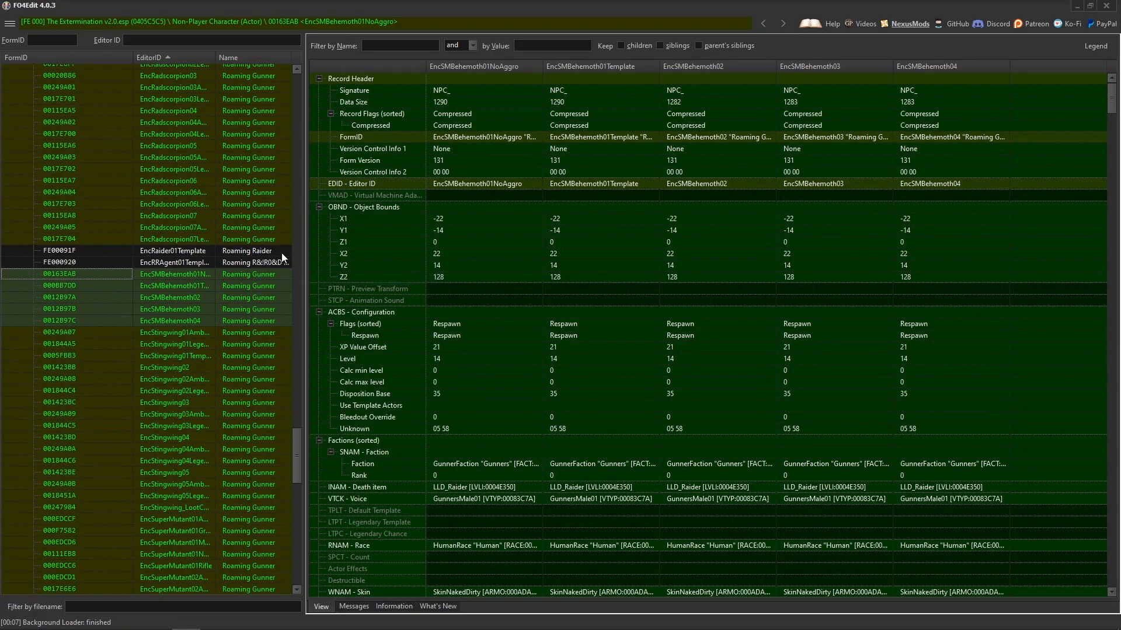
# Add EncRRAgent01Template to the behemoth comparison and review its configuration, factions, perks and items.
pyautogui.moveTo(292, 448)
pyautogui.mouseDown()
pyautogui.moveTo(299, 554)
pyautogui.moveTo(296, 428)
pyautogui.moveTo(300, 439)
pyautogui.mouseUp()
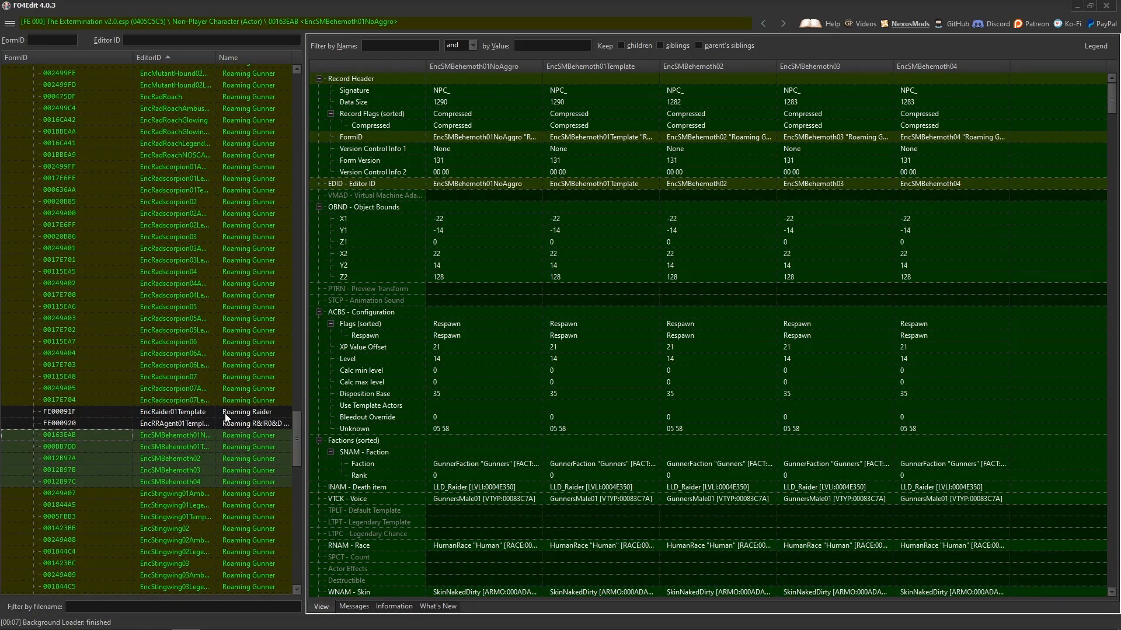
pyautogui.moveTo(299, 425); pyautogui.dragTo(306, 447)
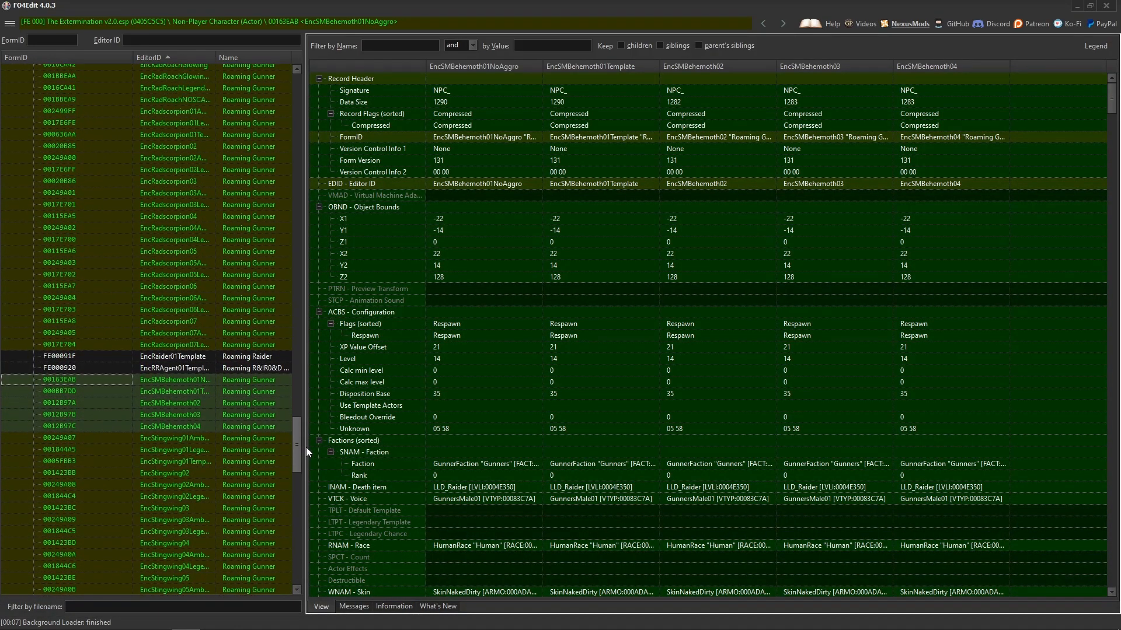
pyautogui.keyDown('ctrl'); pyautogui.click(258, 369); pyautogui.keyUp('ctrl')
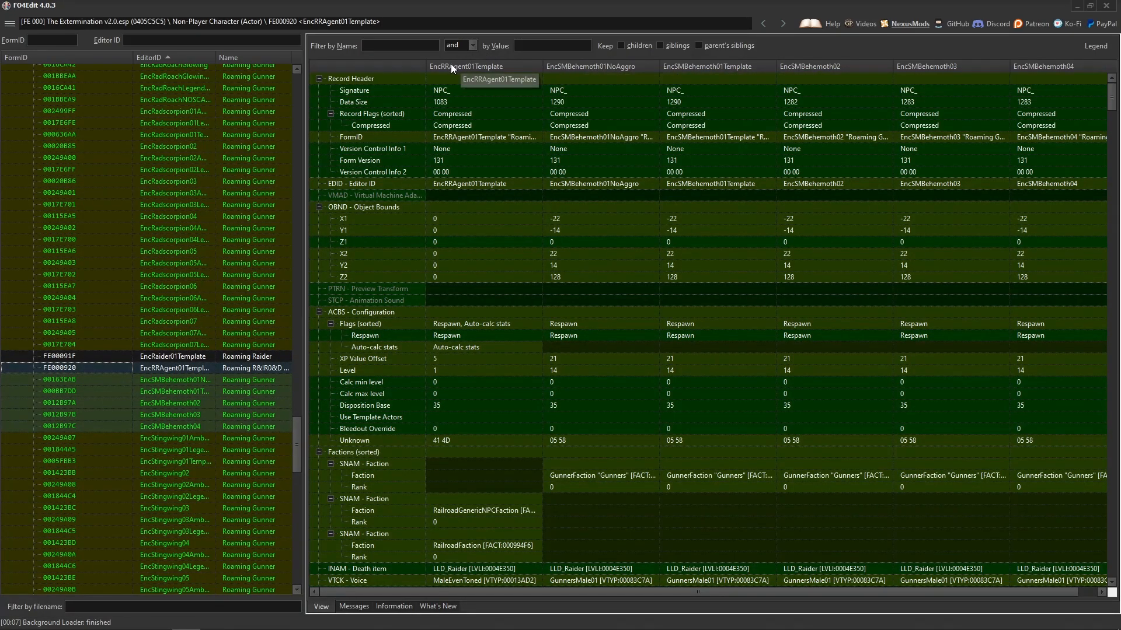
pyautogui.scroll(-15, 486, 266)
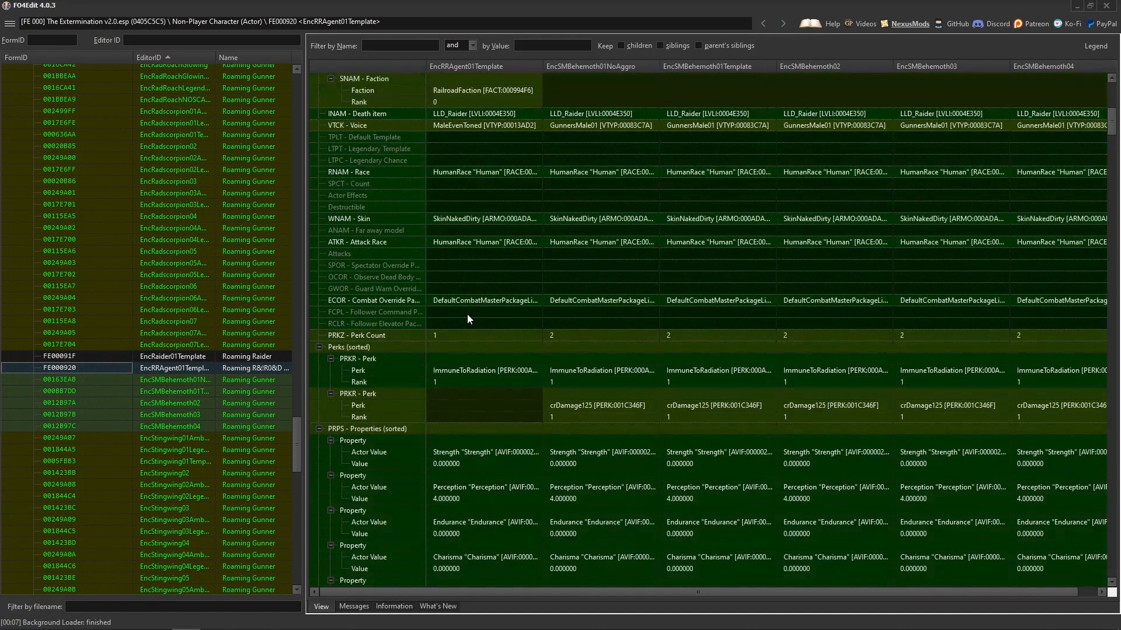
pyautogui.scroll(-10, 480, 350)
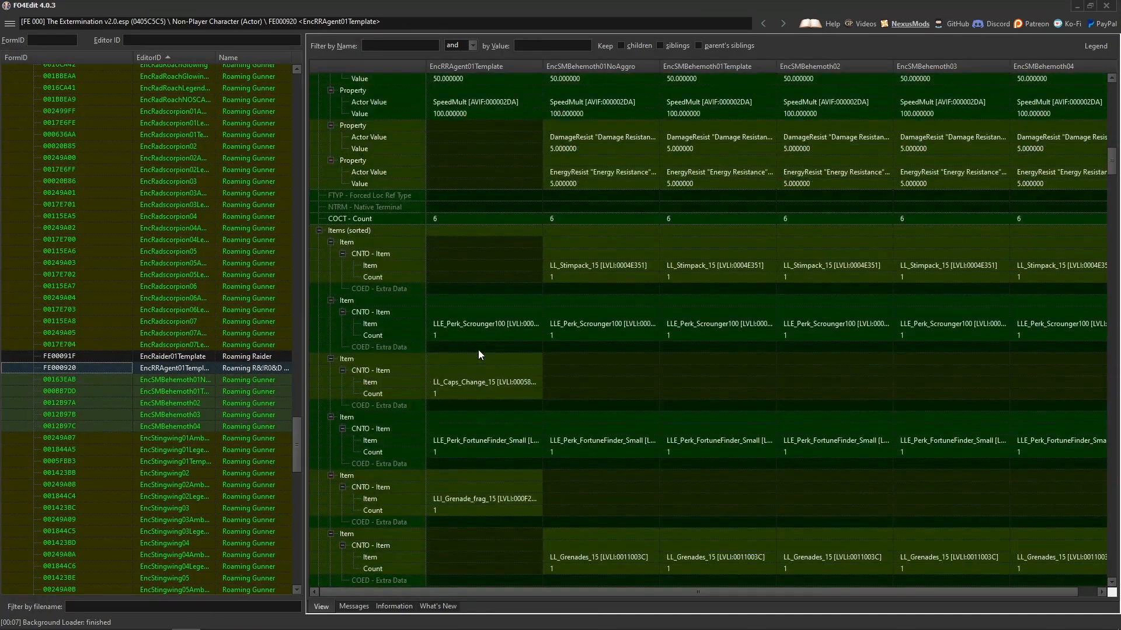
pyautogui.scroll(14, 478, 354)
pyautogui.scroll(10, 477, 356)
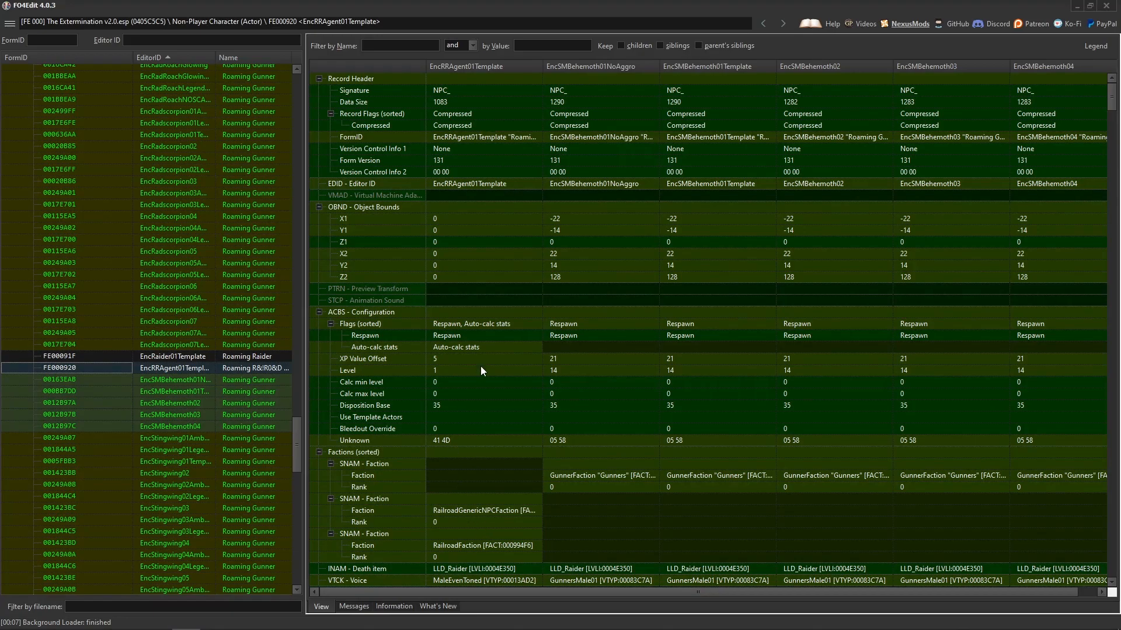
# Copy all offered subrecords from EncRRAgent01Template to the five EncSMBehemoth records and check EncSMBehemoth01NoAggro.
pyautogui.rightClick(487, 267)
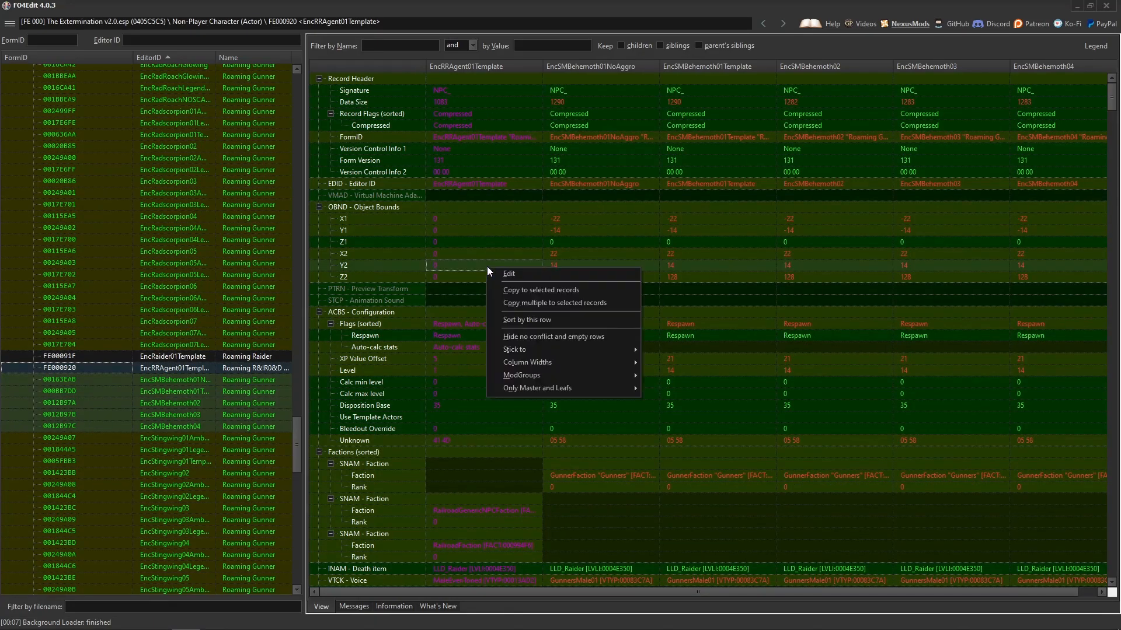
pyautogui.click(565, 304)
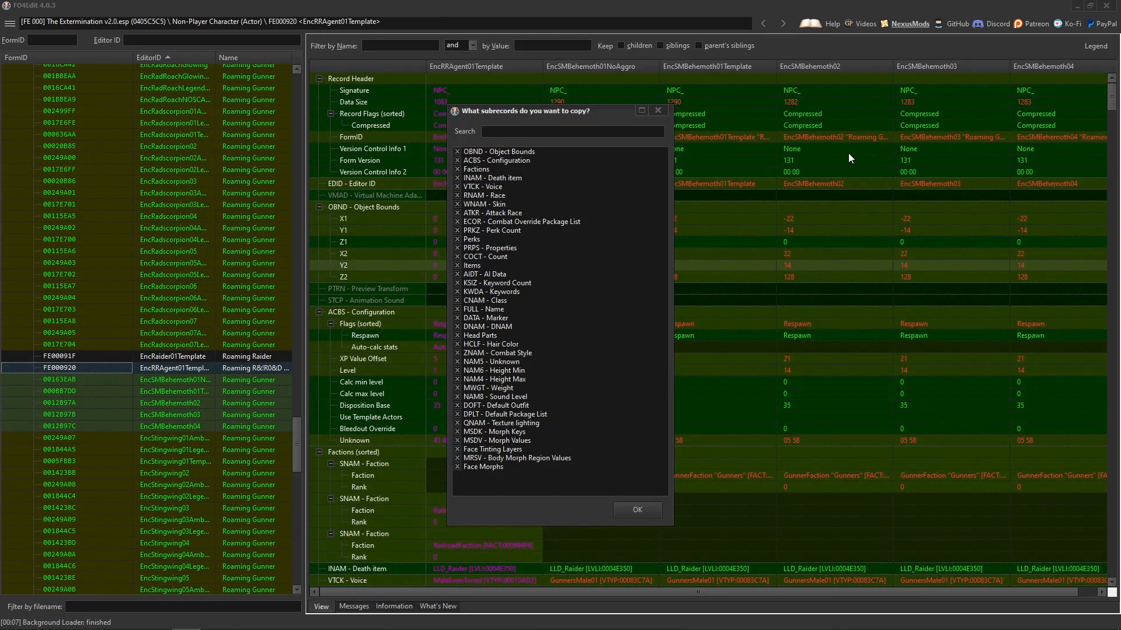
pyautogui.click(641, 513)
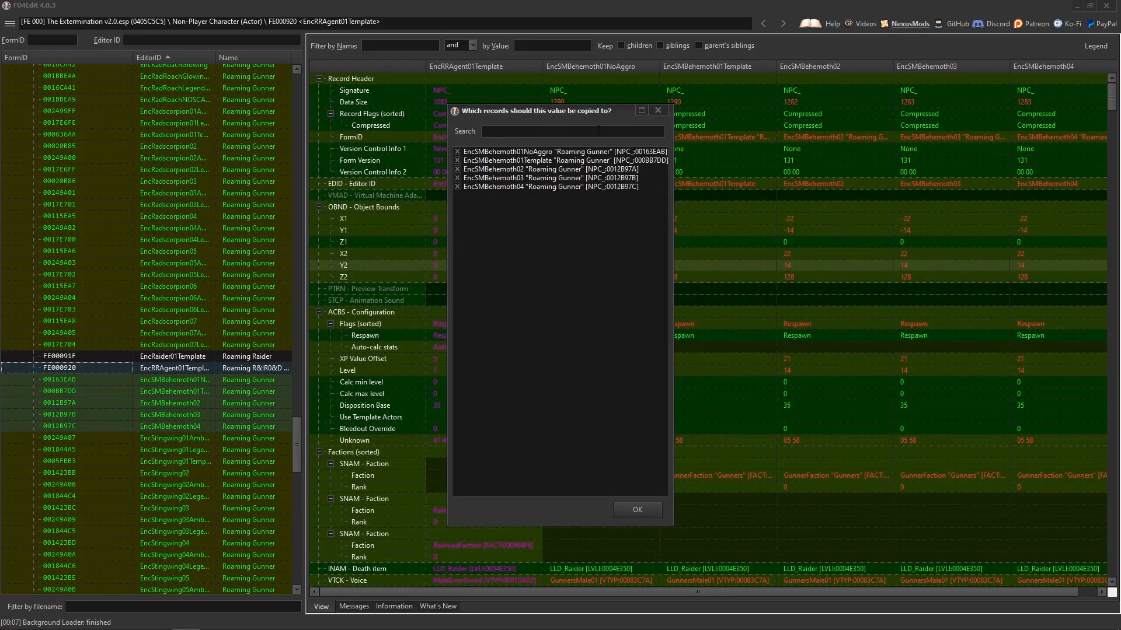
pyautogui.click(642, 510)
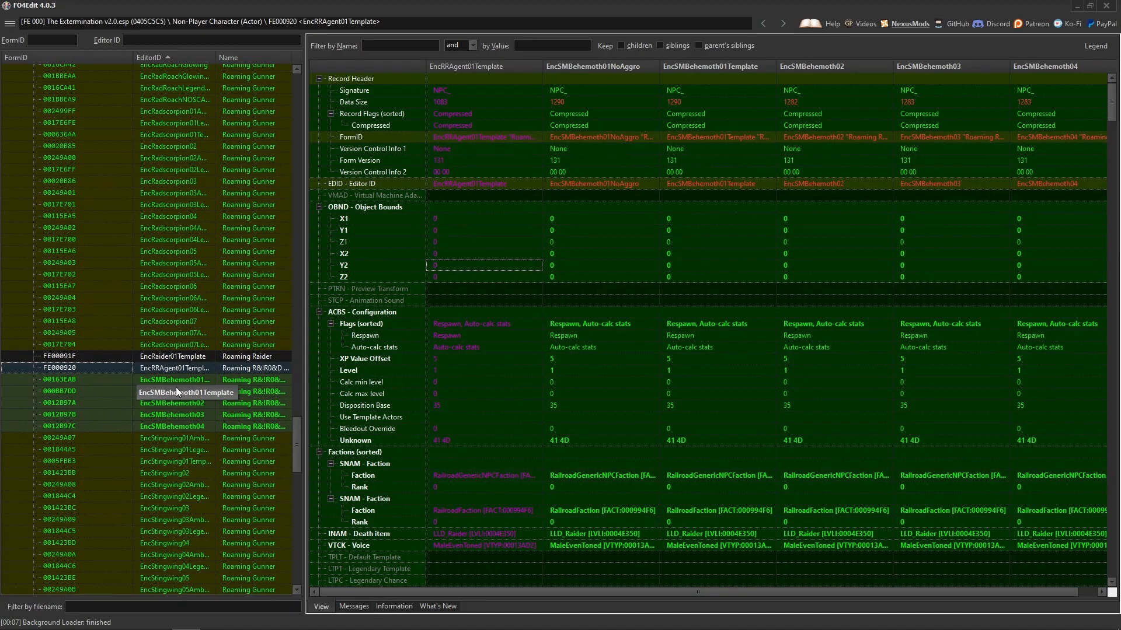
pyautogui.click(257, 383)
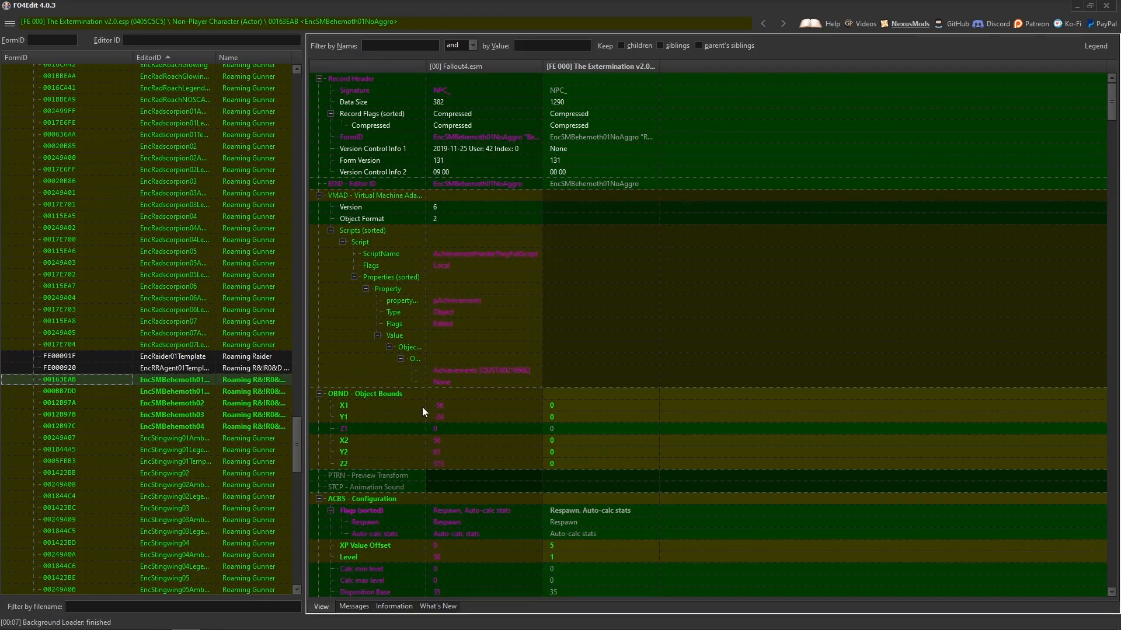
# Select all feral ghoul records from encFeralGhoul01Template to encFeralGhoulGlowing03Legendary and compare them with EncRaider01Template.
pyautogui.moveTo(297, 432); pyautogui.dragTo(303, 232)
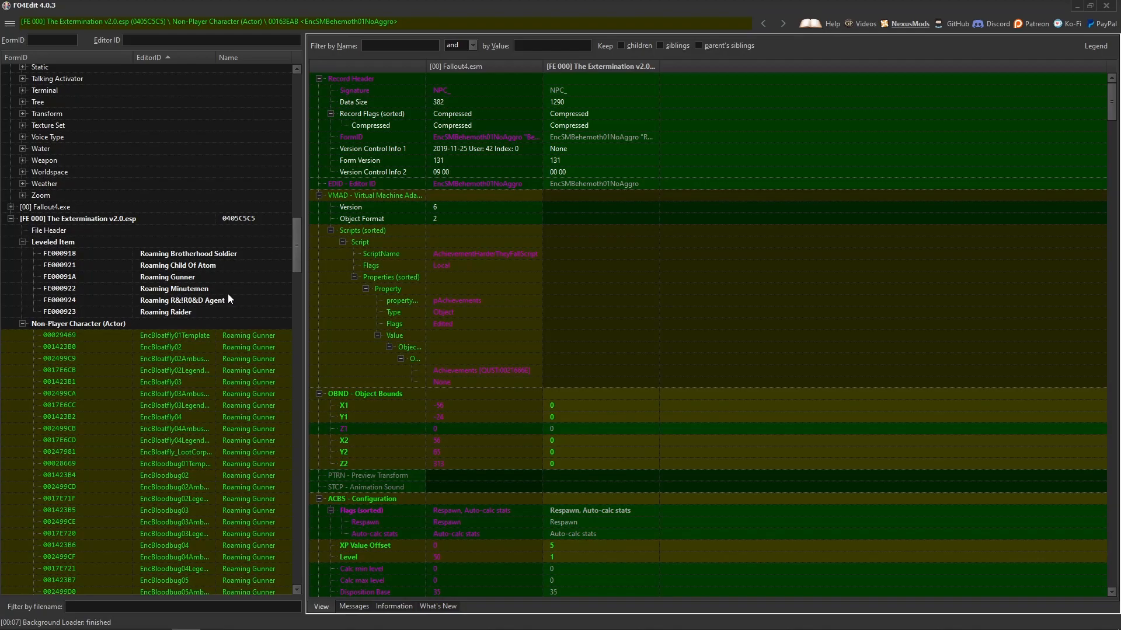
pyautogui.moveTo(295, 242); pyautogui.dragTo(289, 323)
pyautogui.click(176, 267)
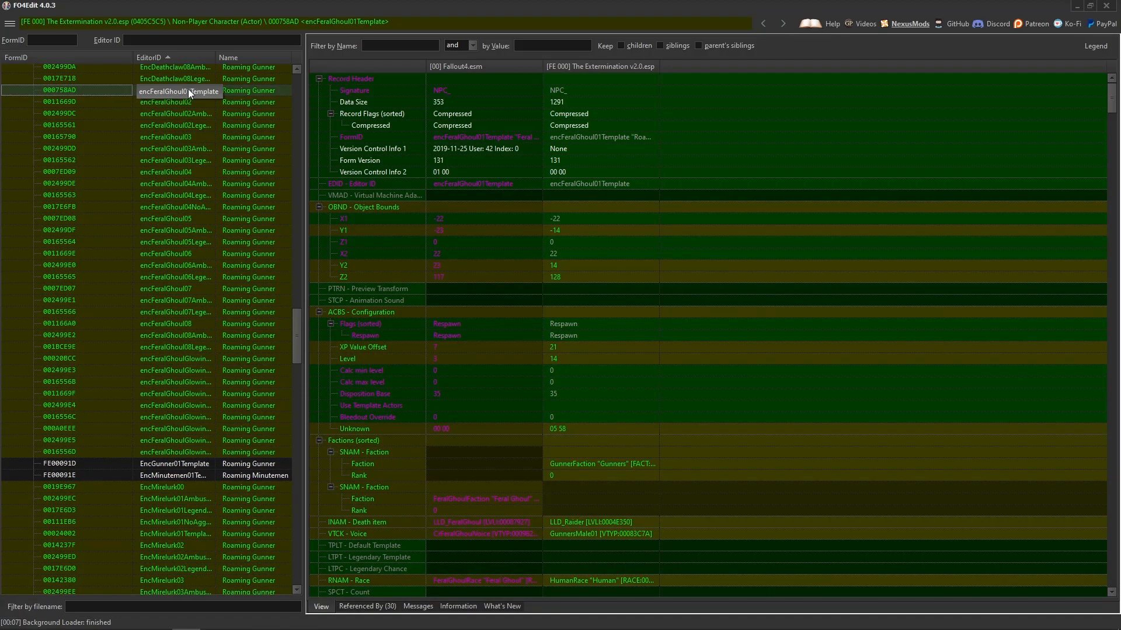
pyautogui.keyDown('shift'); pyautogui.click(187, 453); pyautogui.keyUp('shift')
pyautogui.moveTo(299, 333); pyautogui.dragTo(313, 454)
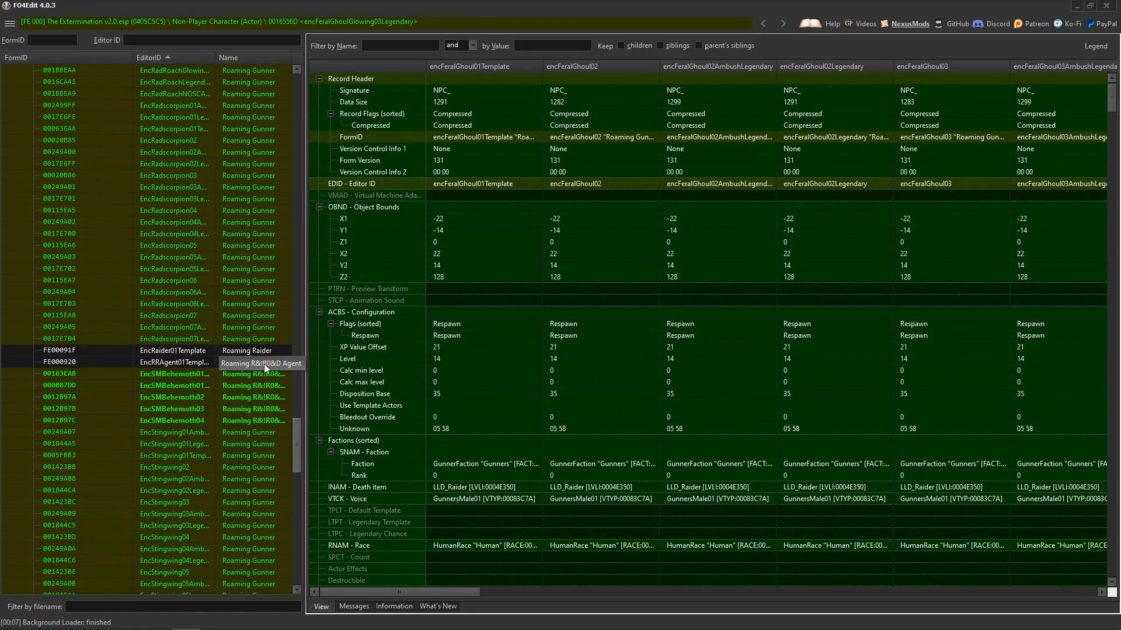
pyautogui.click(245, 350)
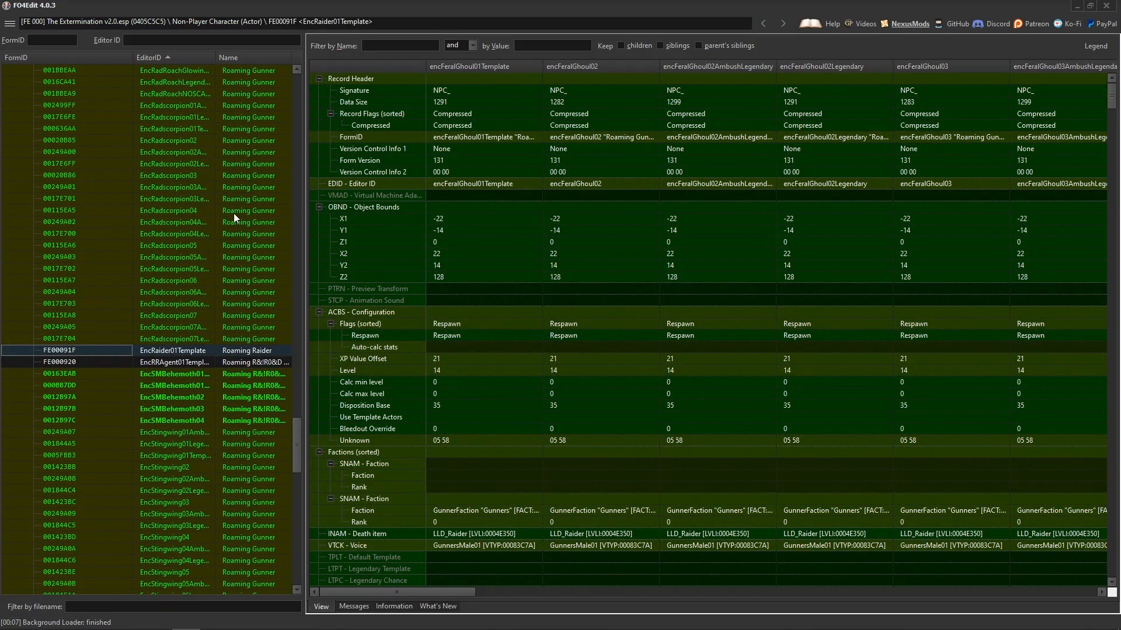
pyautogui.rightClick(250, 353)
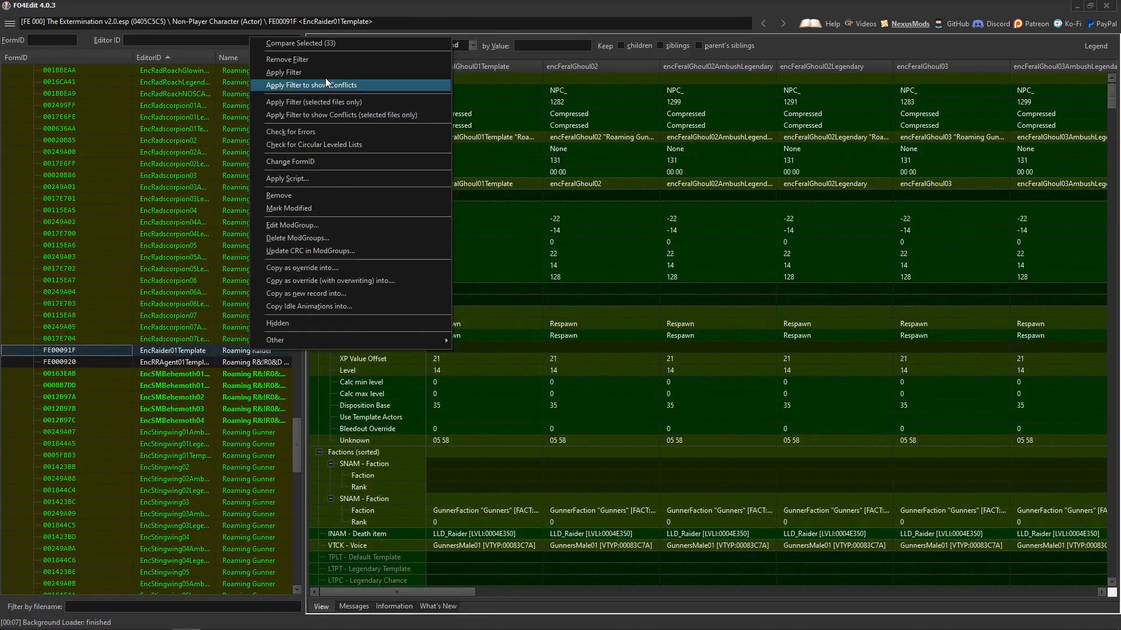
pyautogui.click(318, 46)
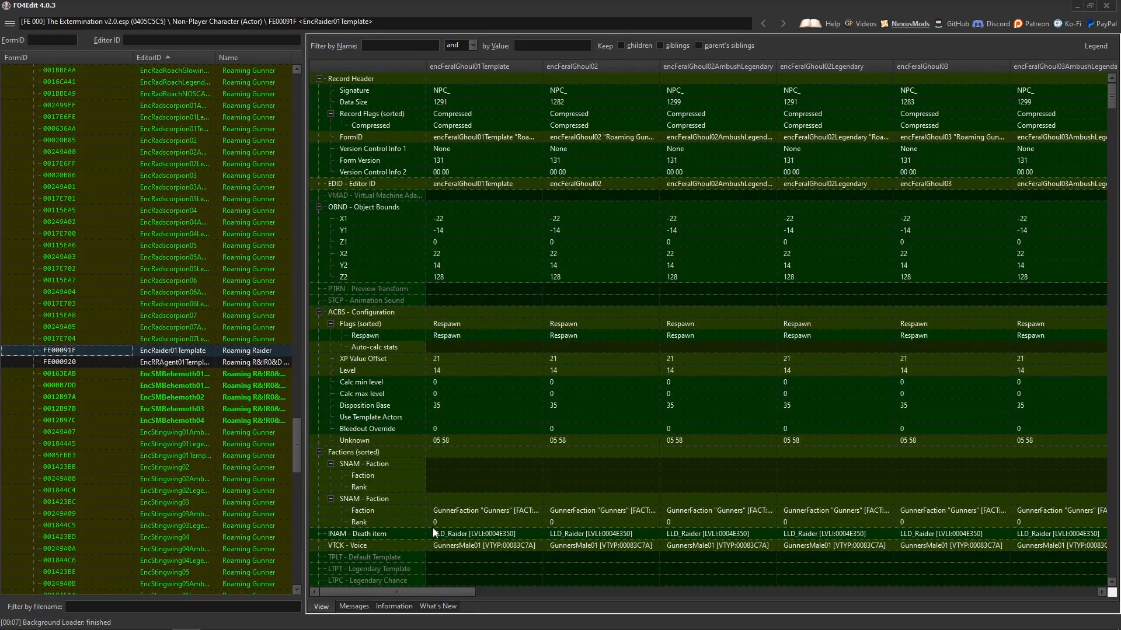
# Copy all offered subrecords from EncRaider01Template to every feral ghoul record in the comparison.
pyautogui.moveTo(408, 592); pyautogui.dragTo(1039, 587)
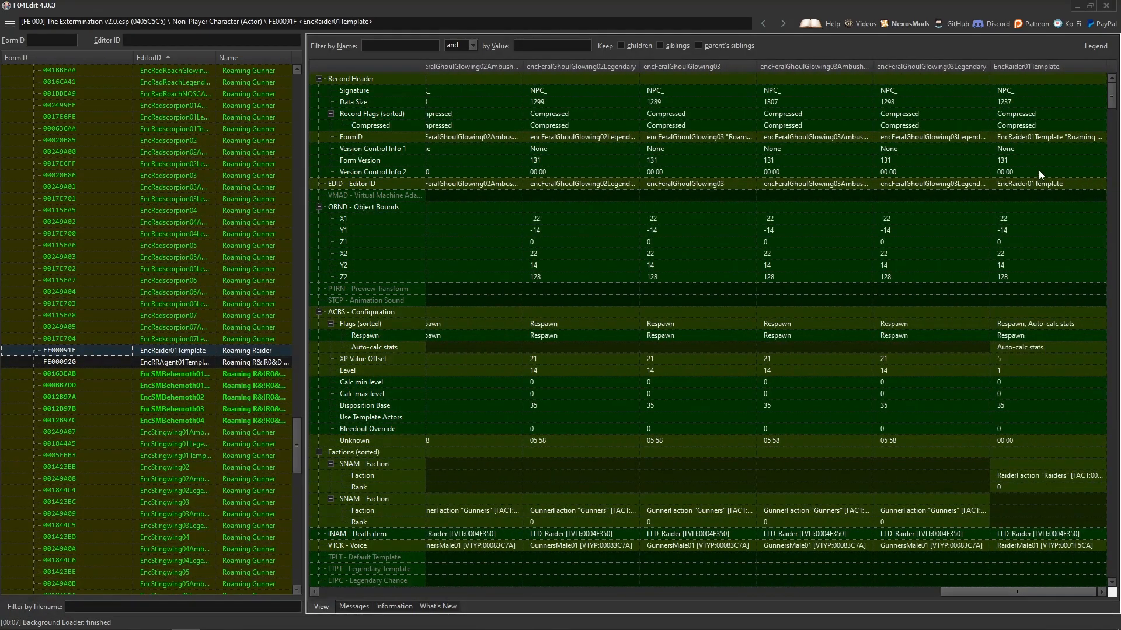
pyautogui.rightClick(1033, 332)
pyautogui.click(1023, 397)
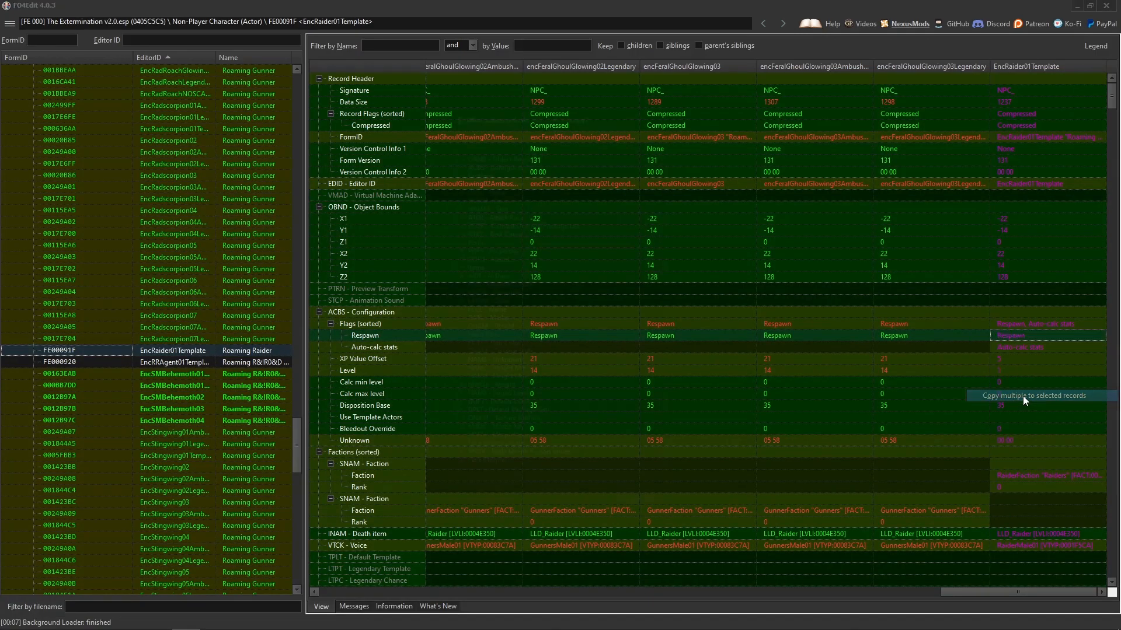
pyautogui.click(1023, 397)
pyautogui.click(638, 511)
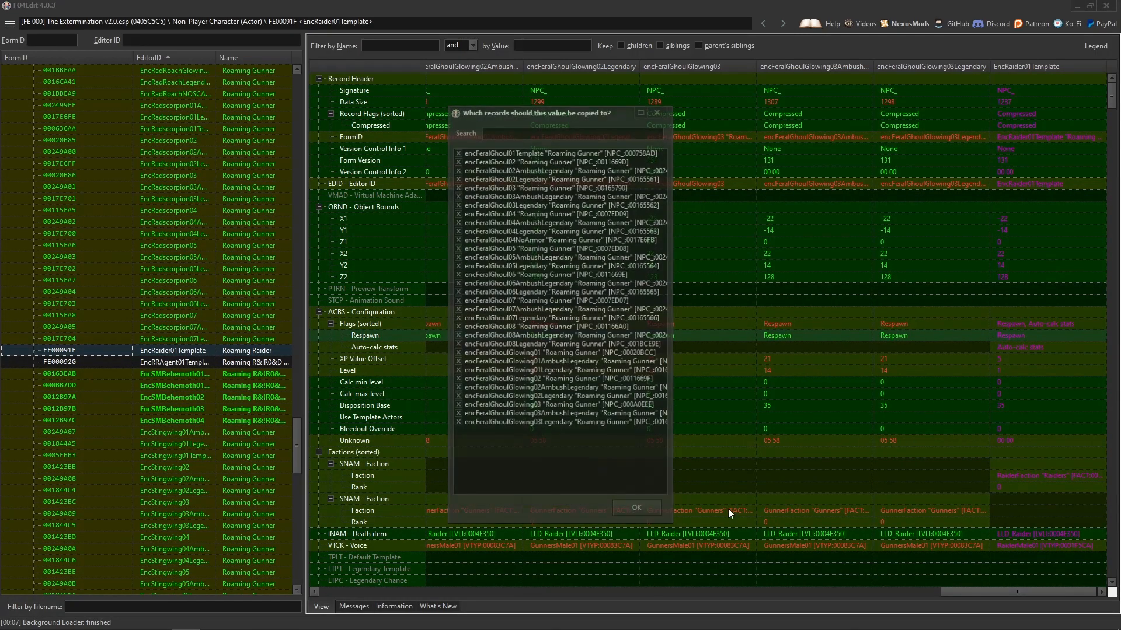
pyautogui.click(638, 510)
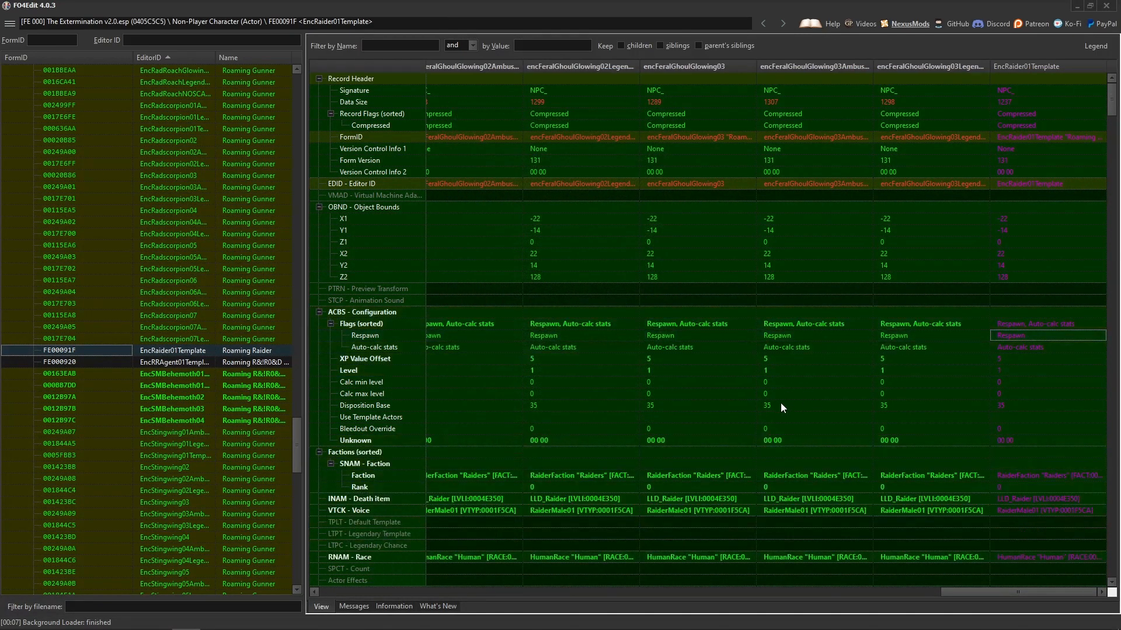
# Open encFeralGhoul07AmbushLegendary and encFeralGhoul07Legendary to check the copied raider data.
pyautogui.scroll(20, 236, 379)
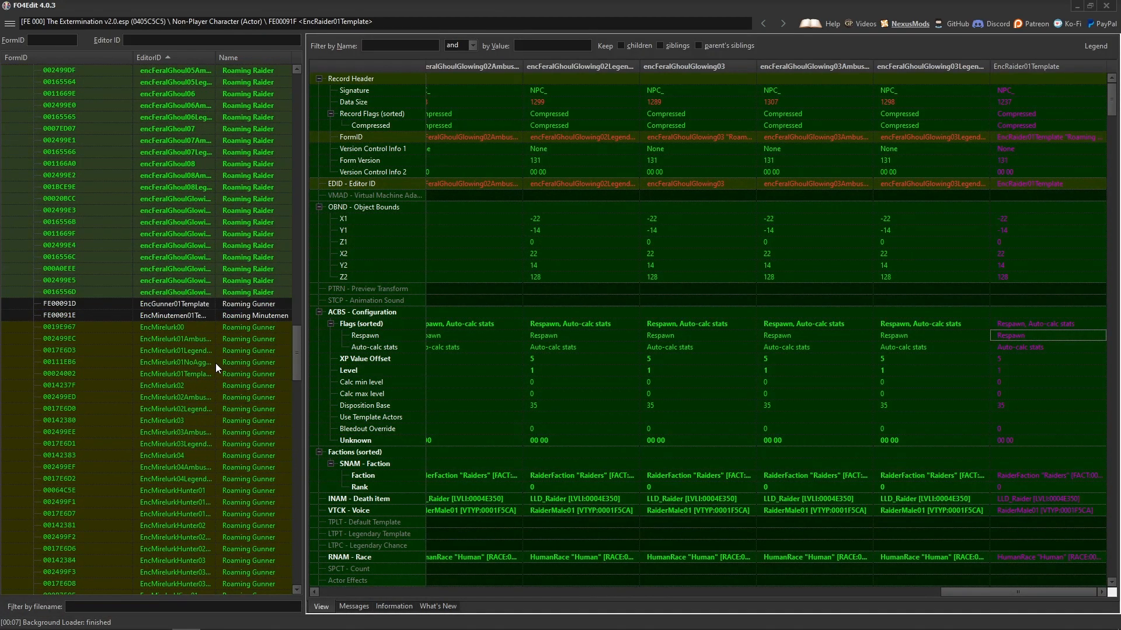
pyautogui.click(252, 352)
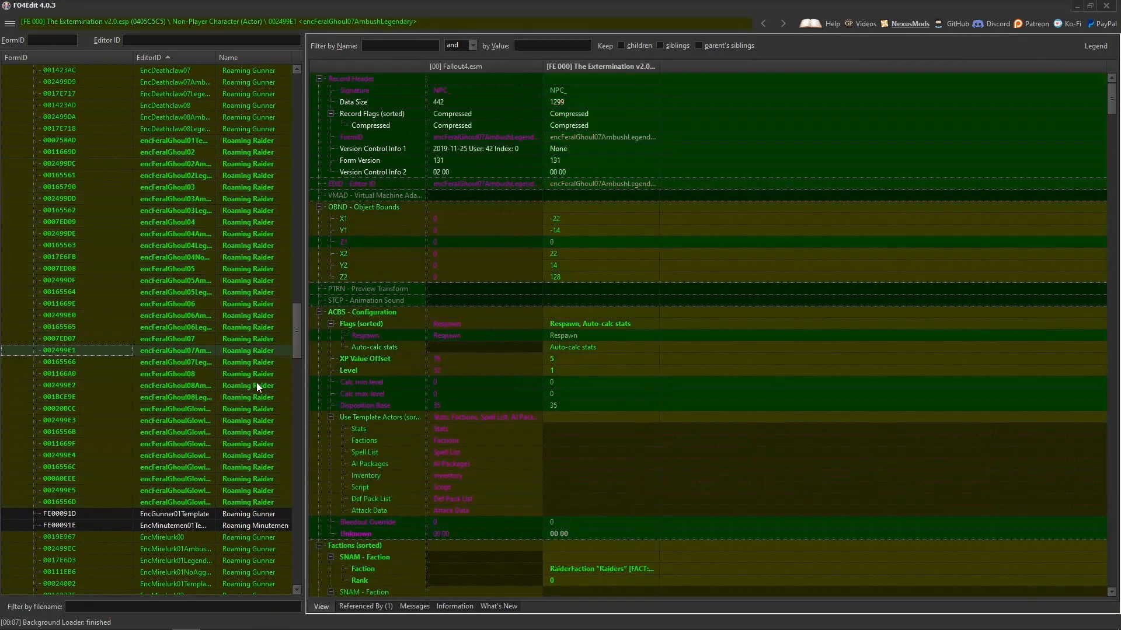
pyautogui.click(254, 361)
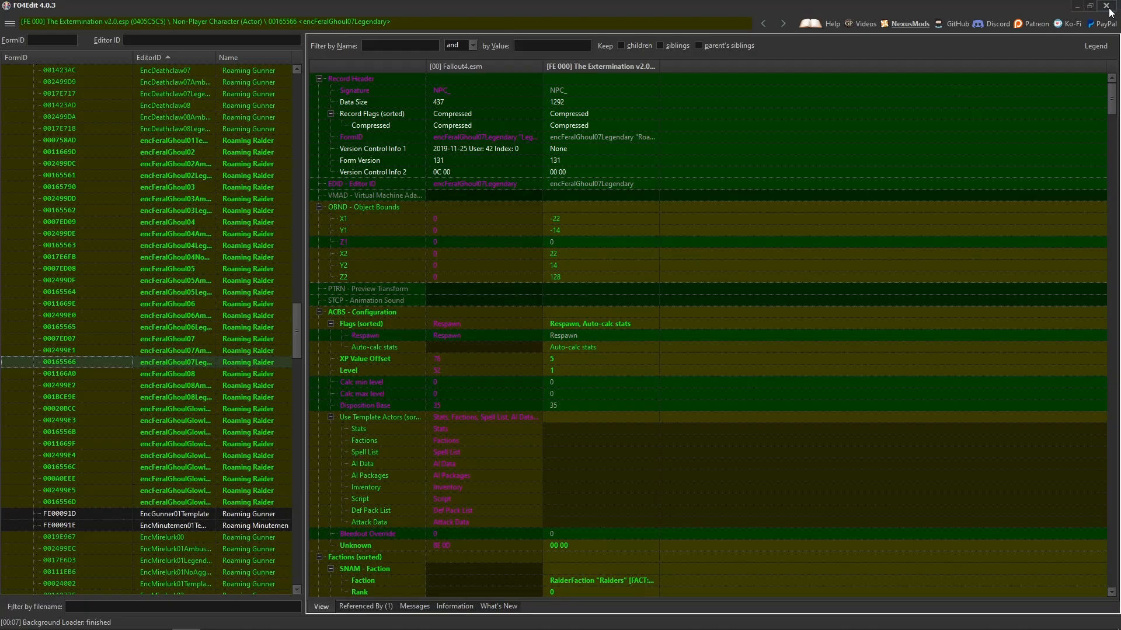